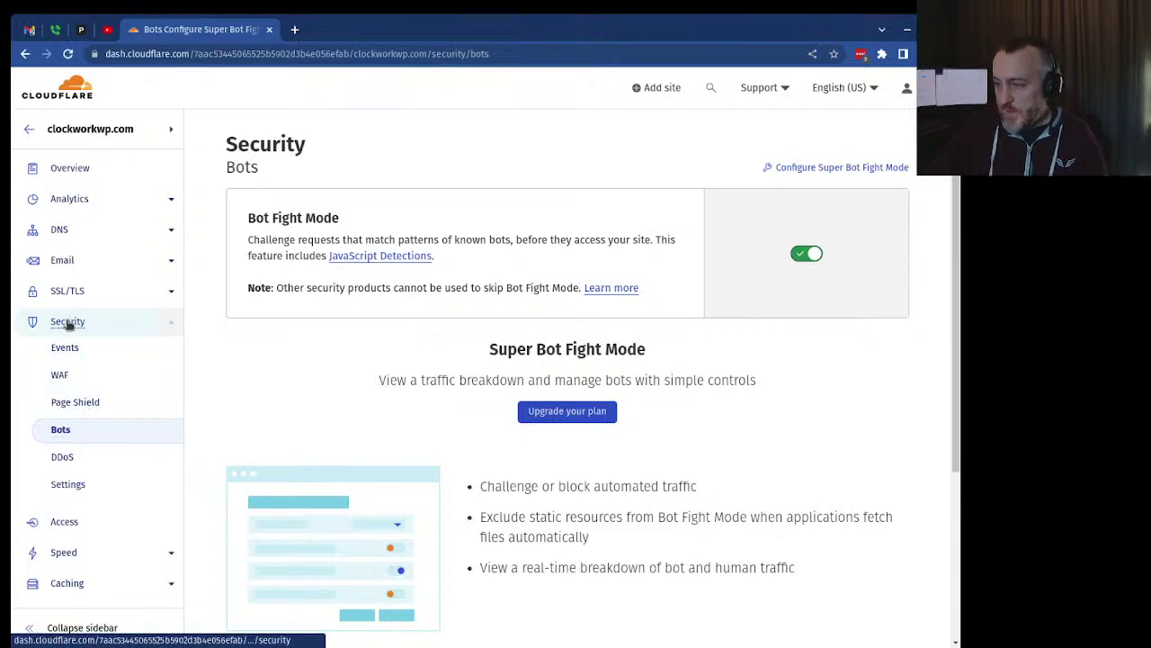
Review the site's traffic analytics by country, its security threat analytics, and the firewall events activity log.
left_click(69, 199)
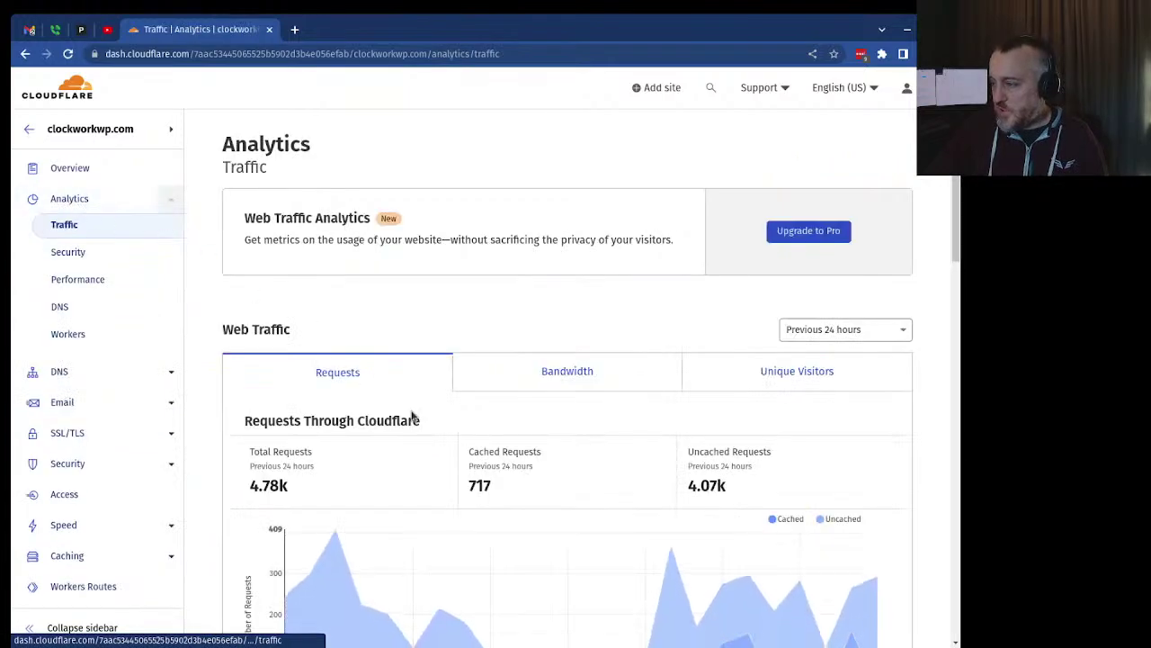
scroll(411, 412, "down", 1)
scroll(411, 412, "down", 6)
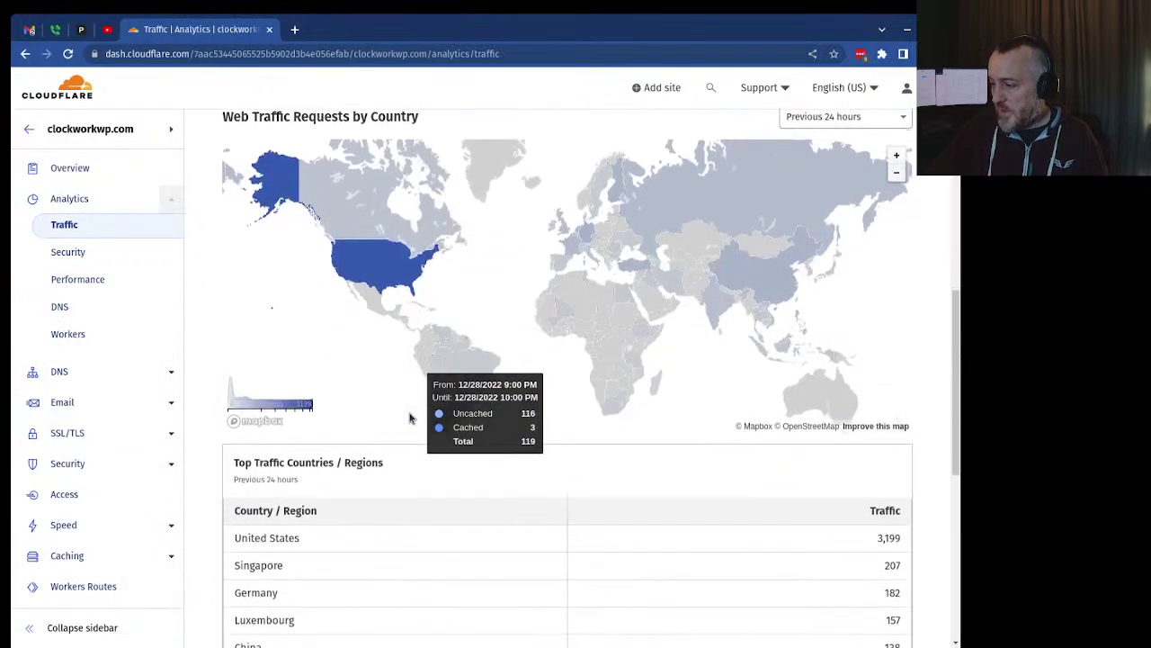
scroll(272, 478, "down", 1)
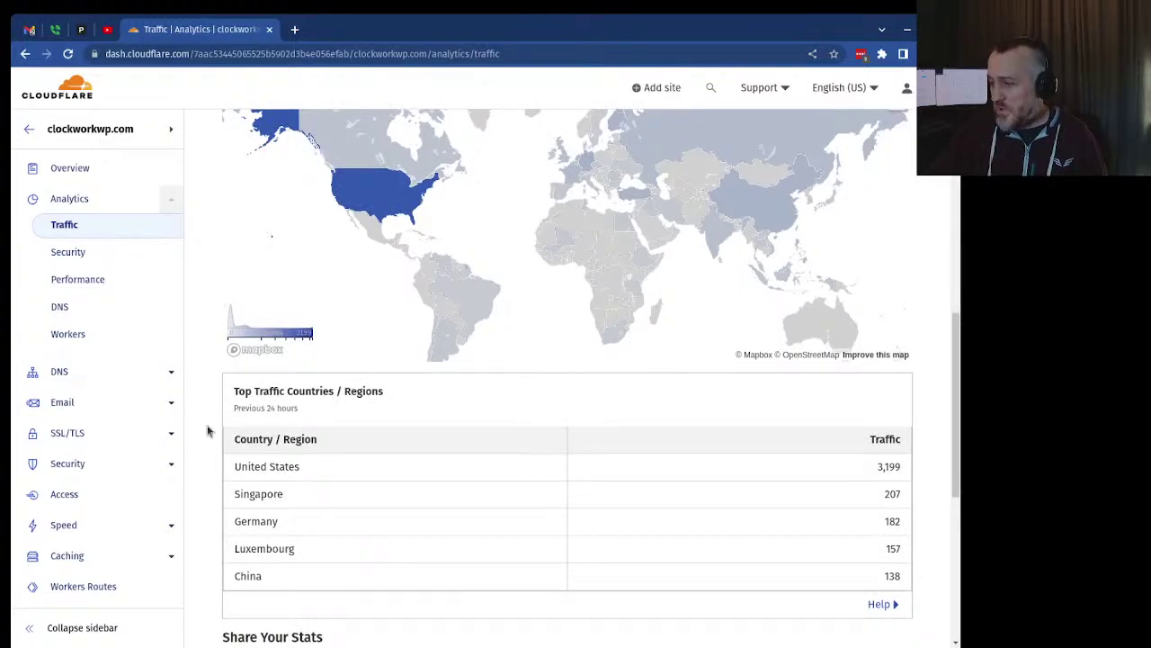
left_click(91, 261)
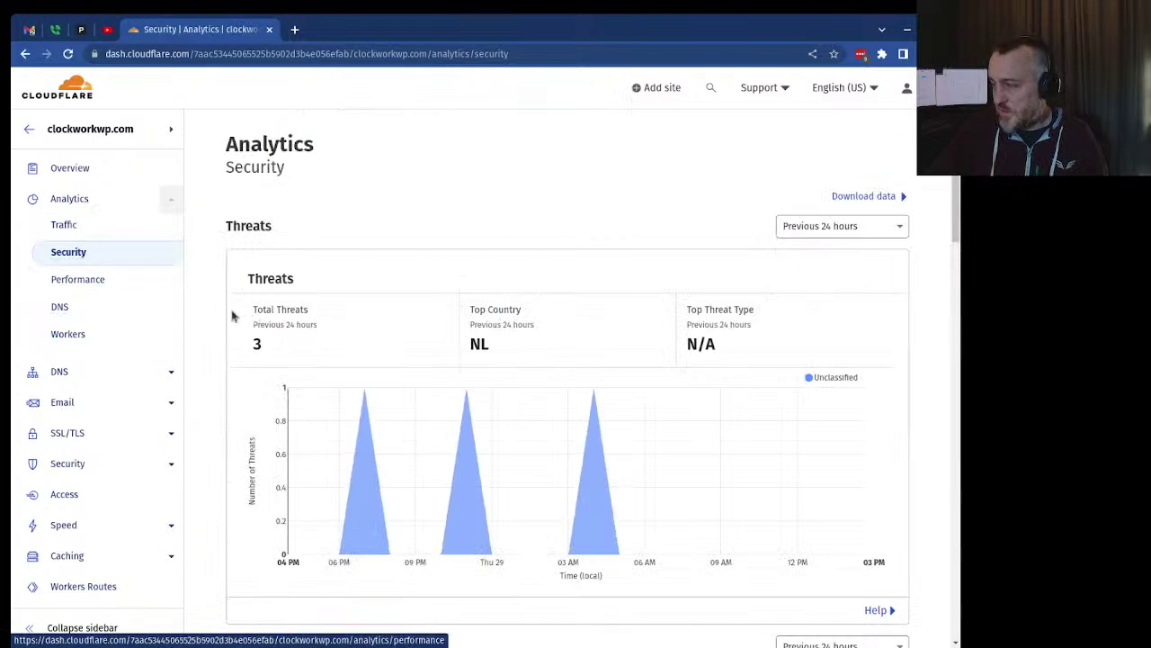
left_click(69, 466)
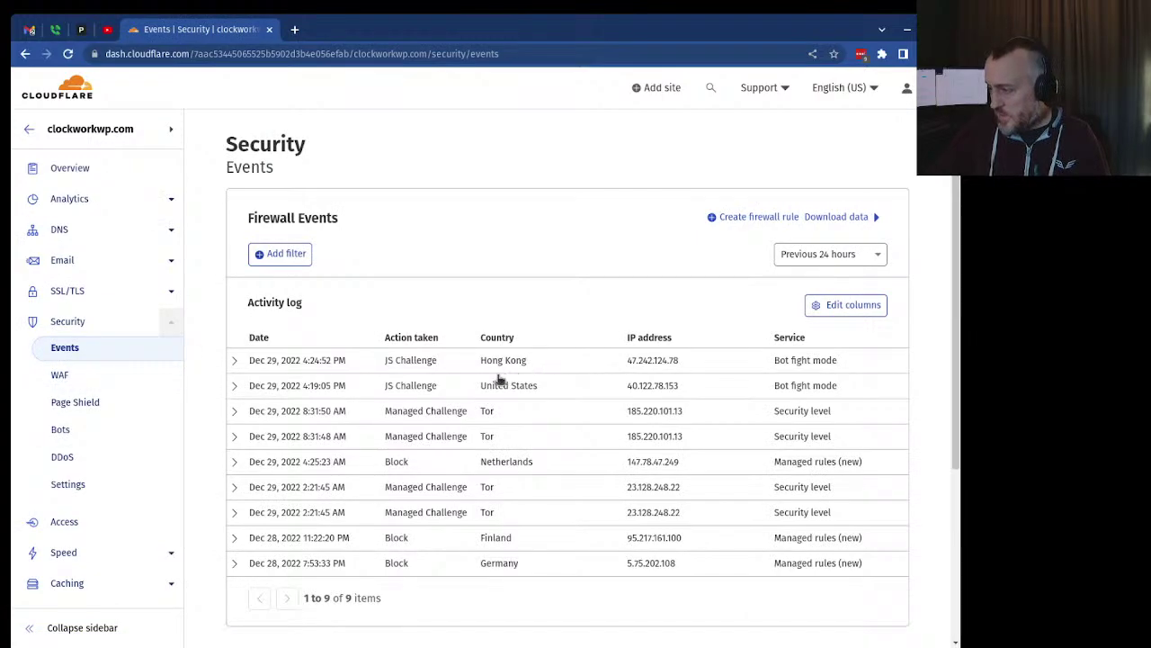
scroll(420, 486, "down", 1)
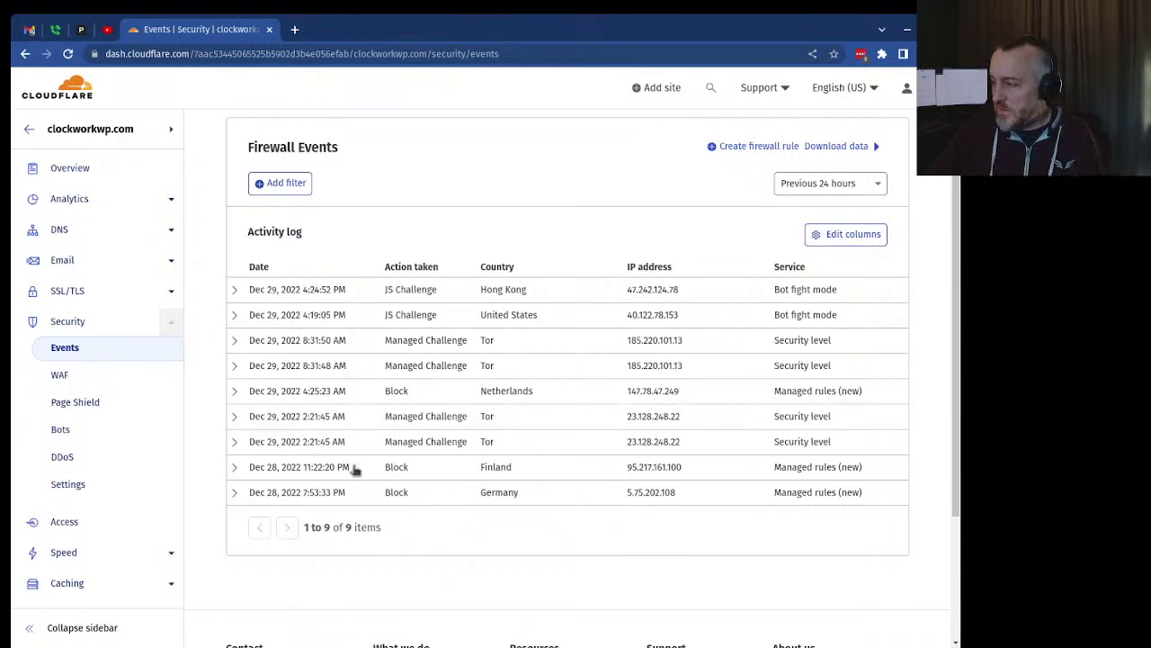
Start a new WAF firewall rule and name it "If Bot".
left_click(143, 373)
left_click(765, 348)
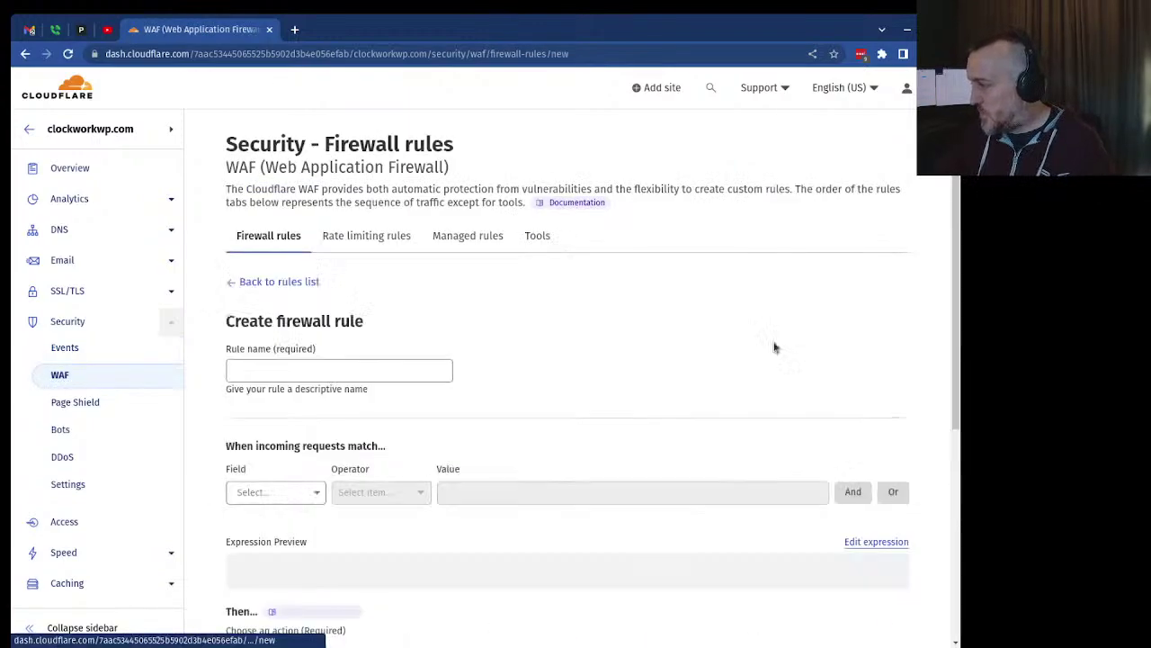
left_click(323, 369)
left_click(328, 368)
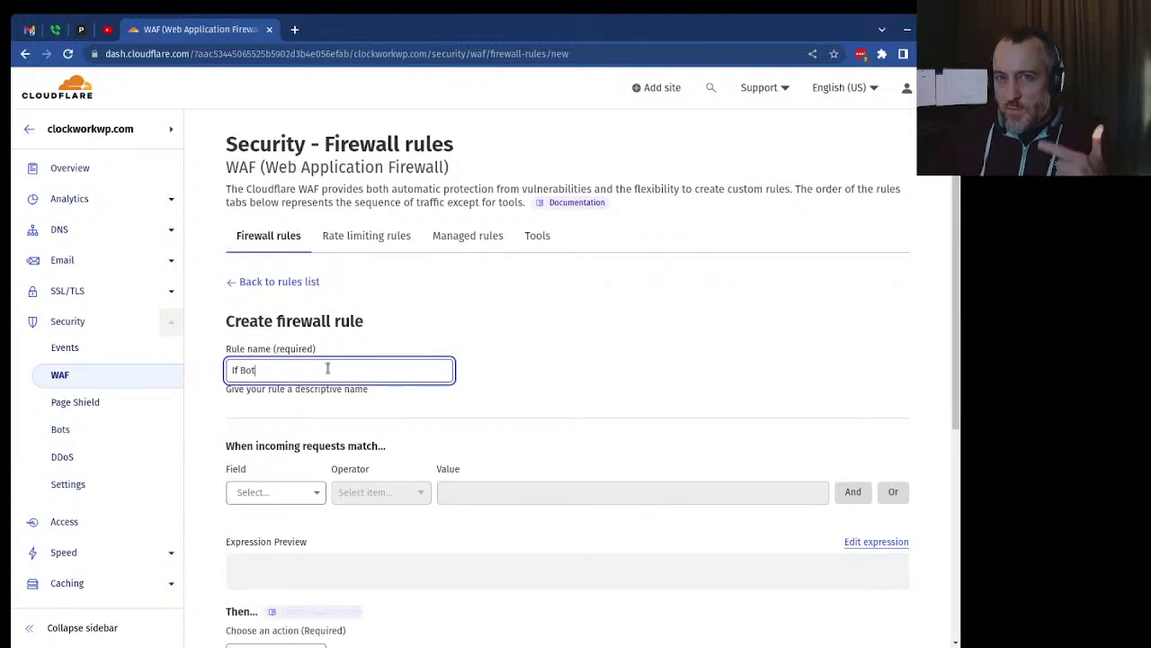
Set the match field of the "If Bot" rule to User Agent.
left_click(257, 491)
scroll(263, 486, "down", 1)
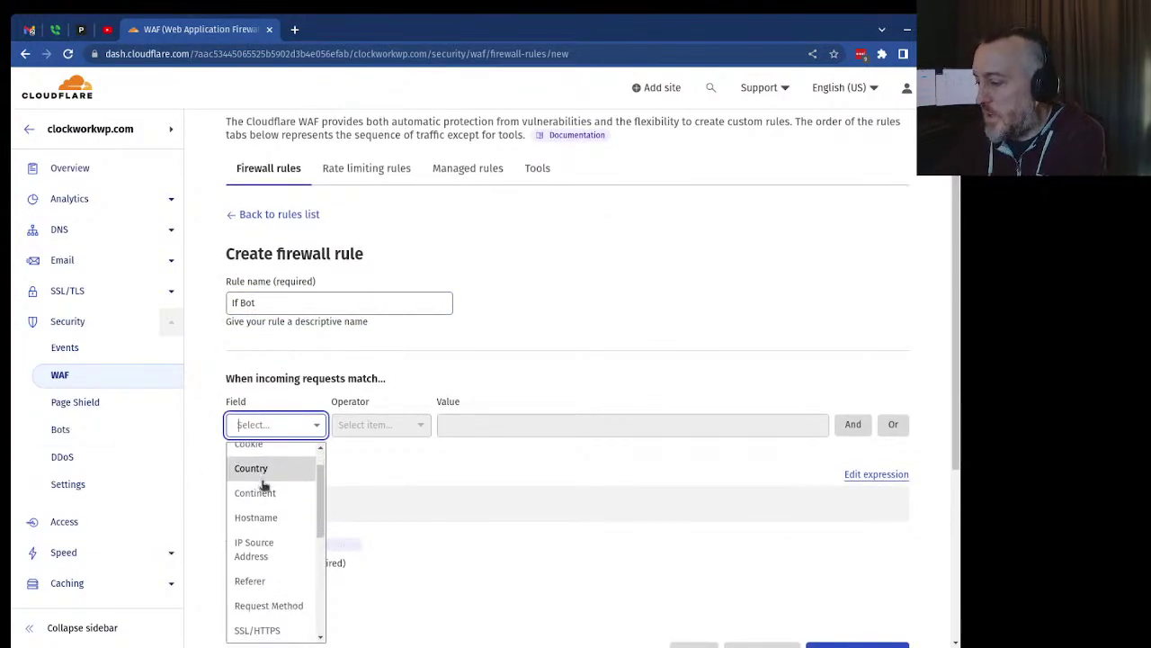
type("suer")
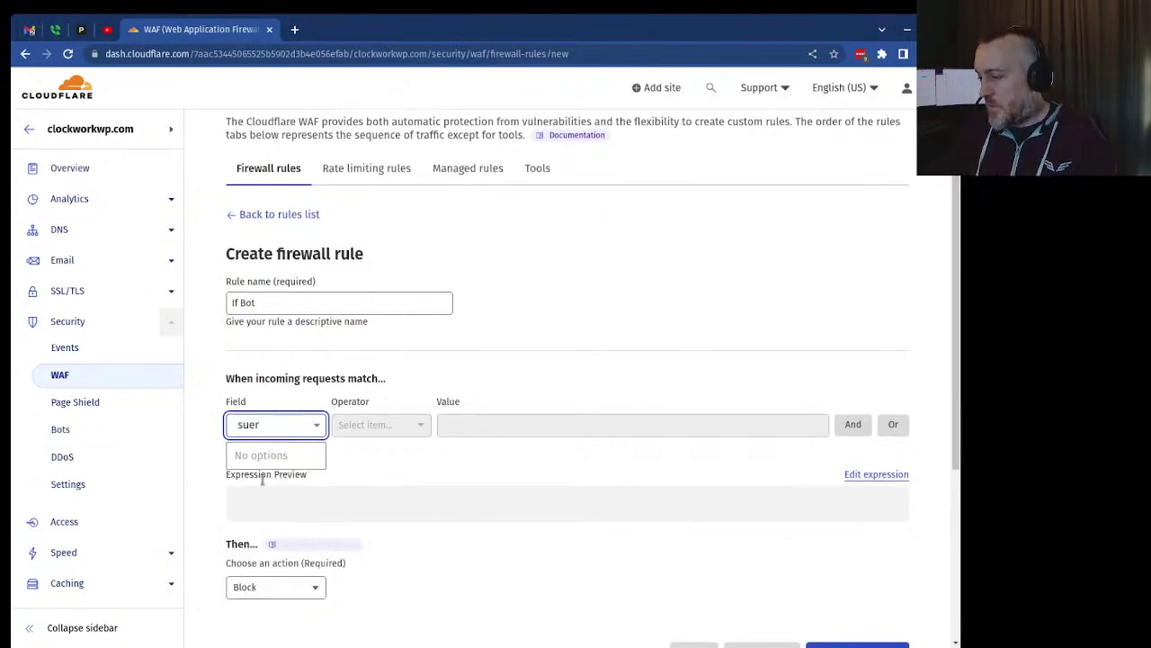
key("BackSpace")
key("BackSpace")
key("BackSpace")
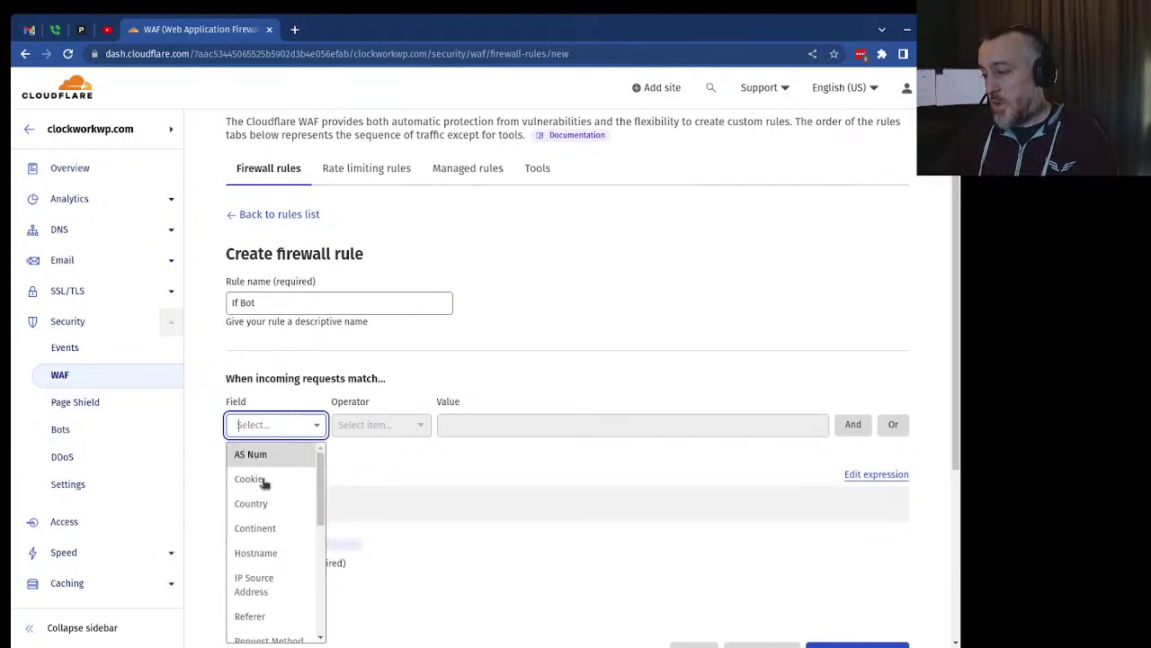
type("user")
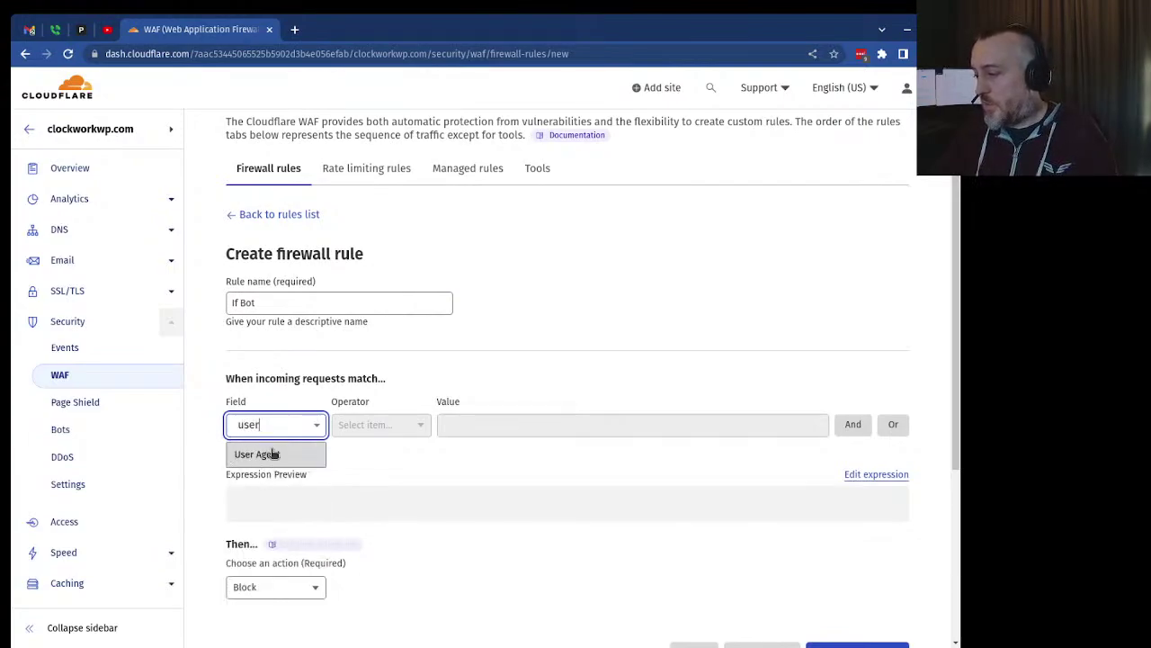
left_click(272, 454)
Complete the User Agent condition with the operator "contains" and the value "PetalBot".
left_click(375, 429)
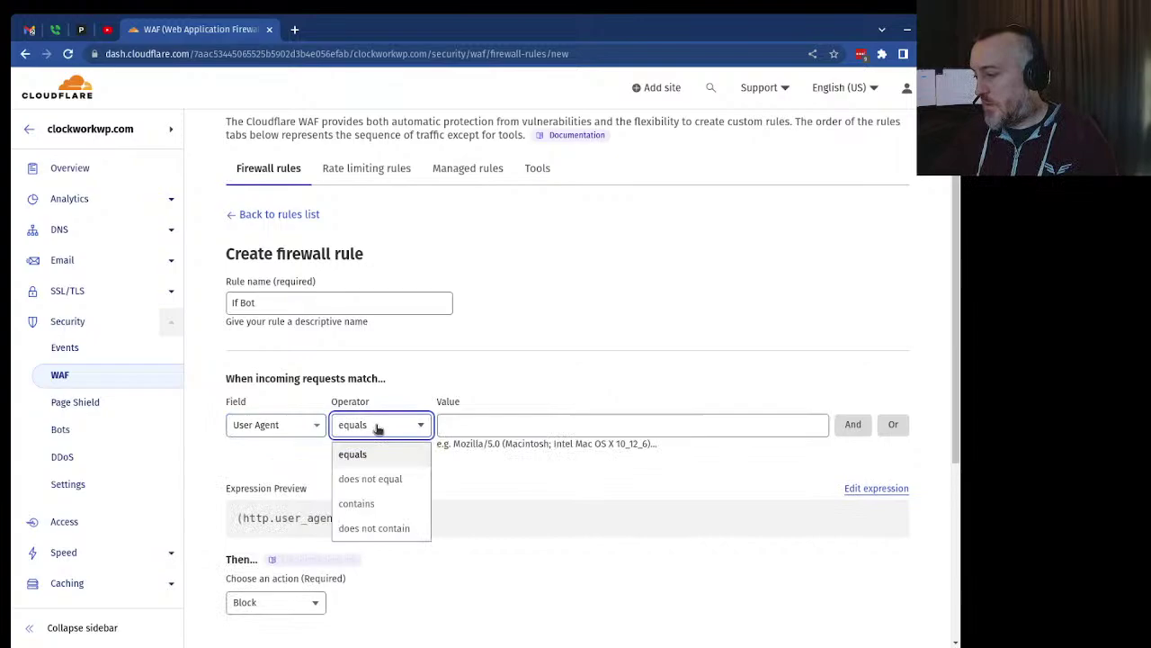
left_click(365, 505)
left_click(468, 427)
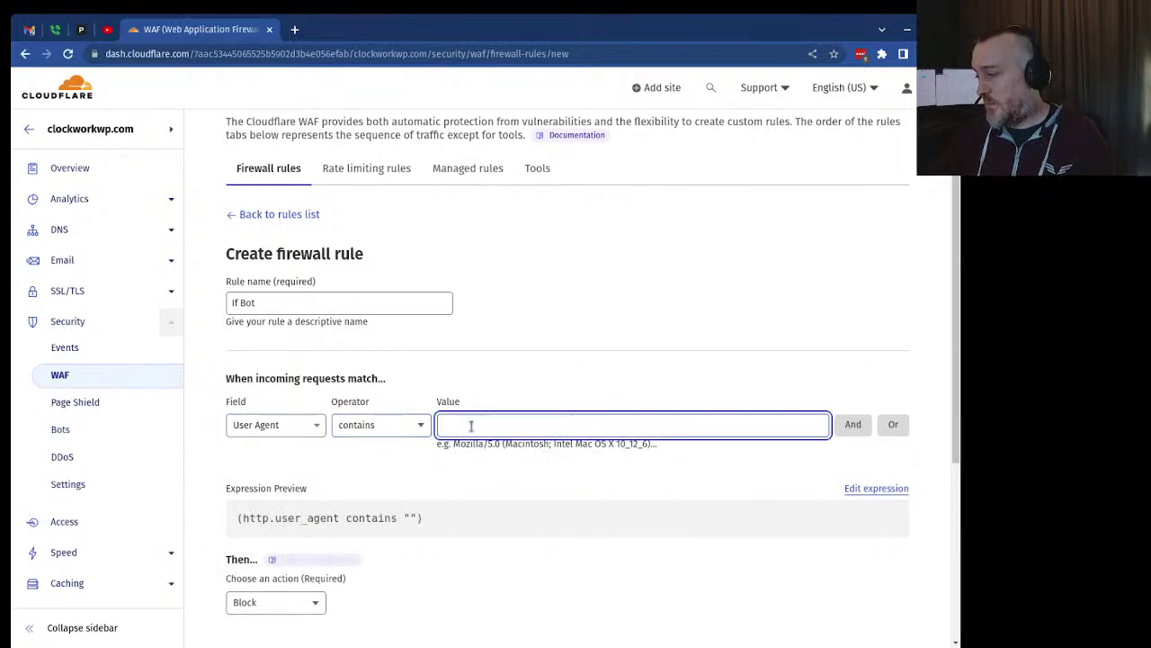
type("PetalBot")
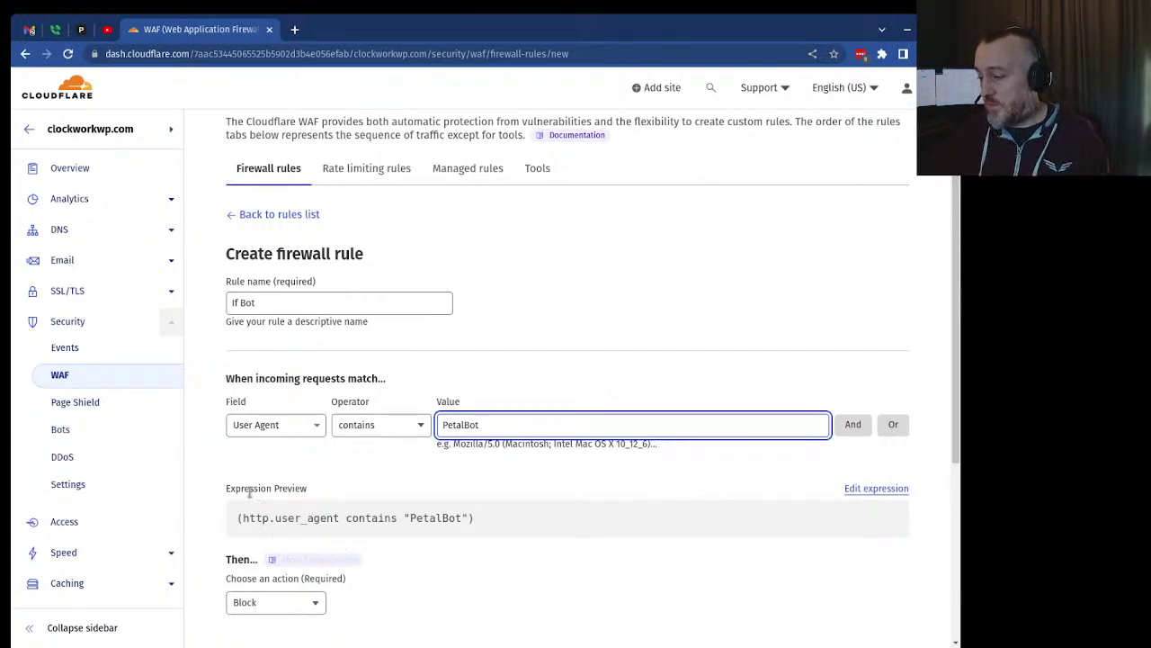
Choose Block as the action of the "If Bot" rule and deploy the rule.
scroll(222, 486, "down", 1)
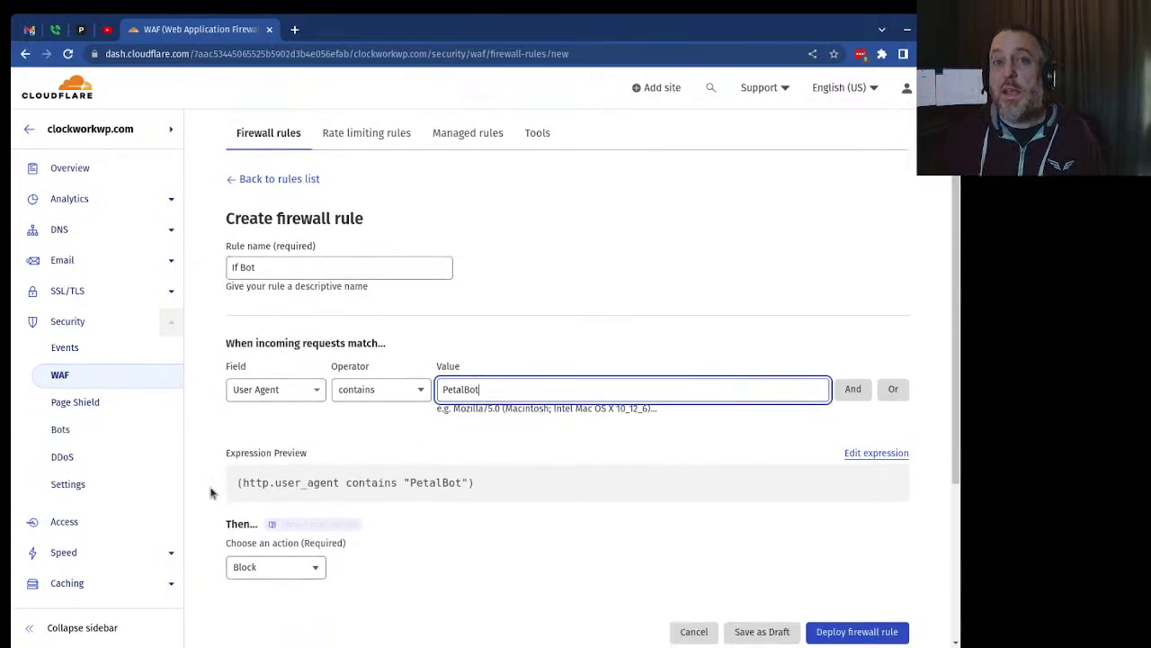
scroll(210, 495, "down", 2)
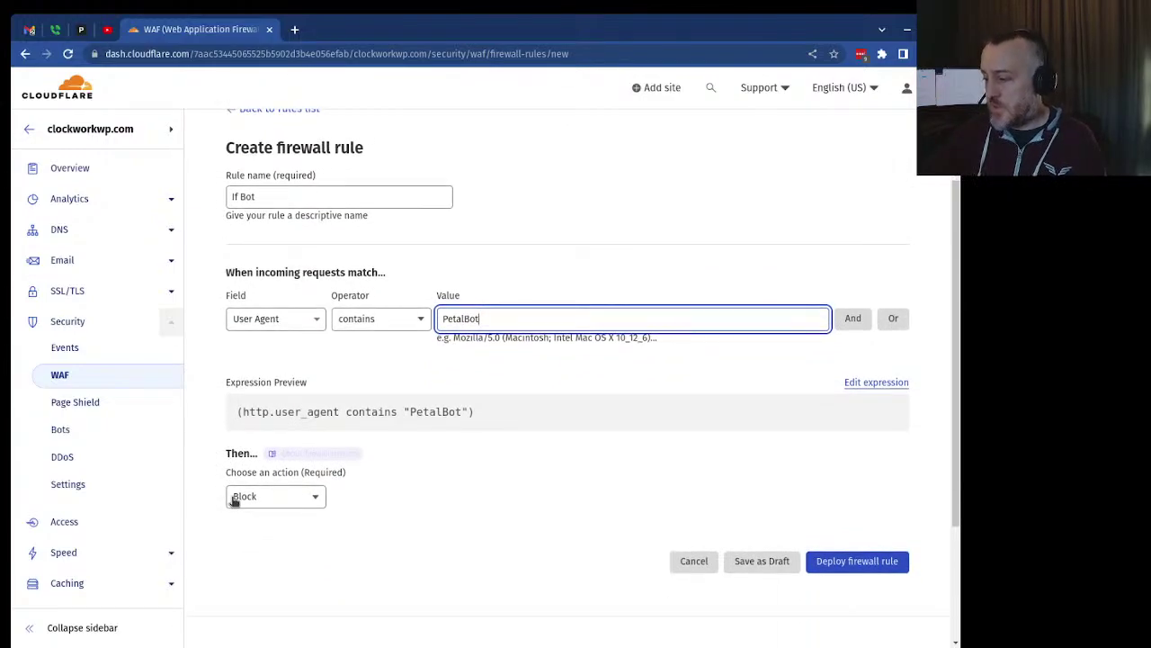
left_click(267, 502)
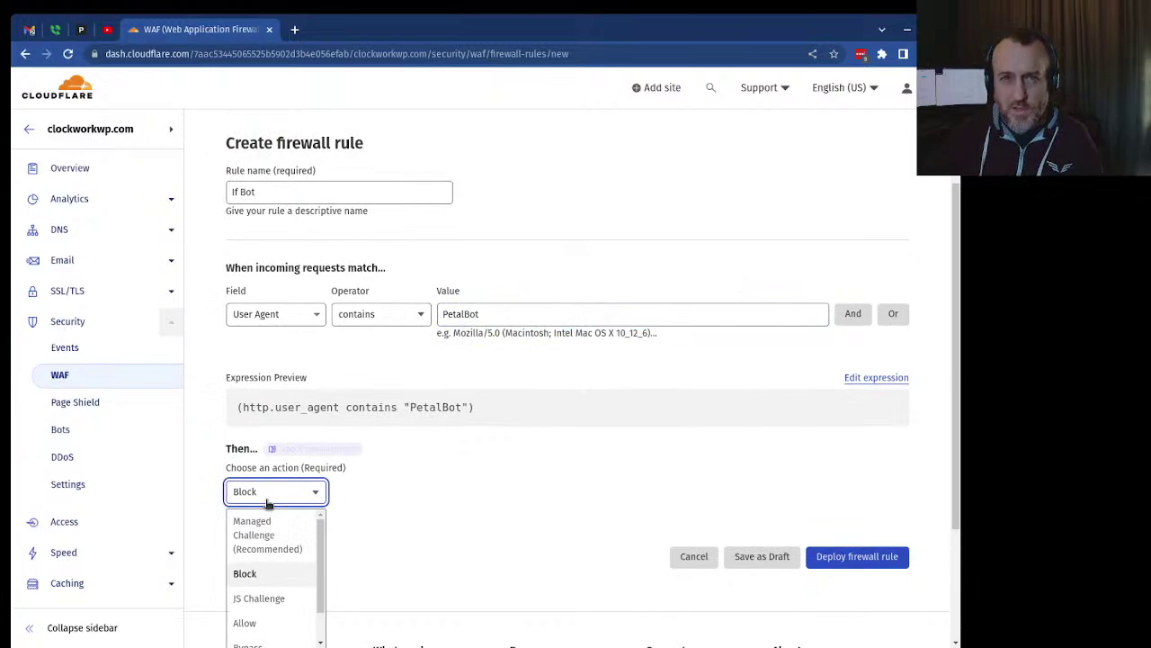
left_click(252, 576)
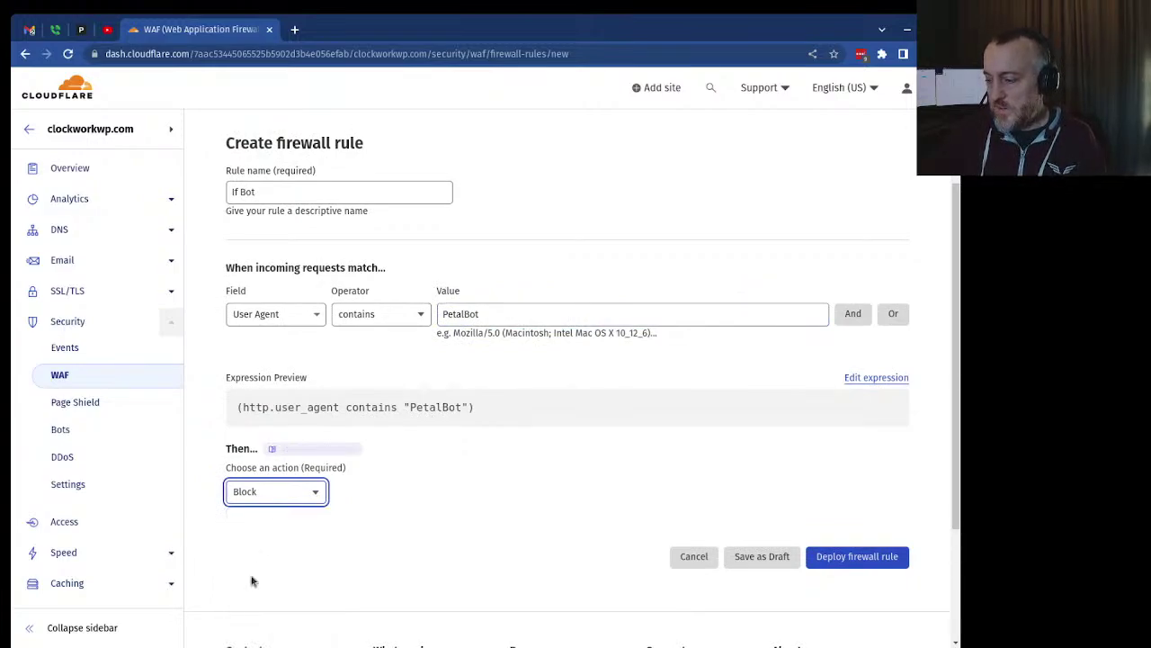
left_click(846, 558)
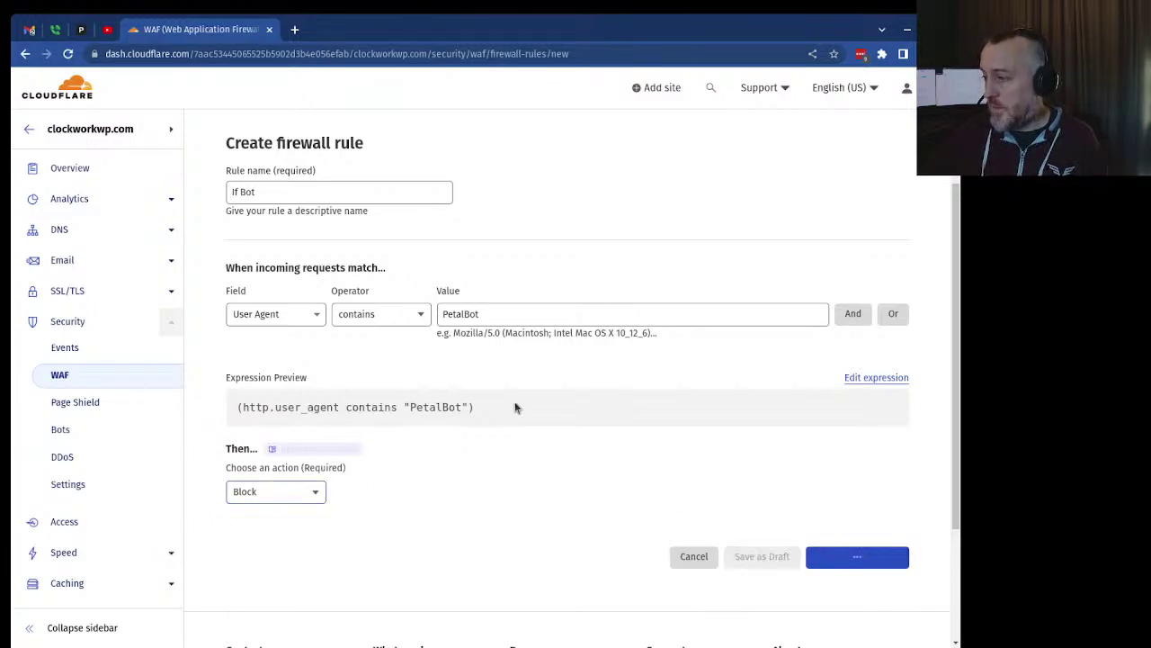
Open the "If Bot" rule for editing to review its condition and action, and return to the firewall rules list.
scroll(385, 429, "down", 2)
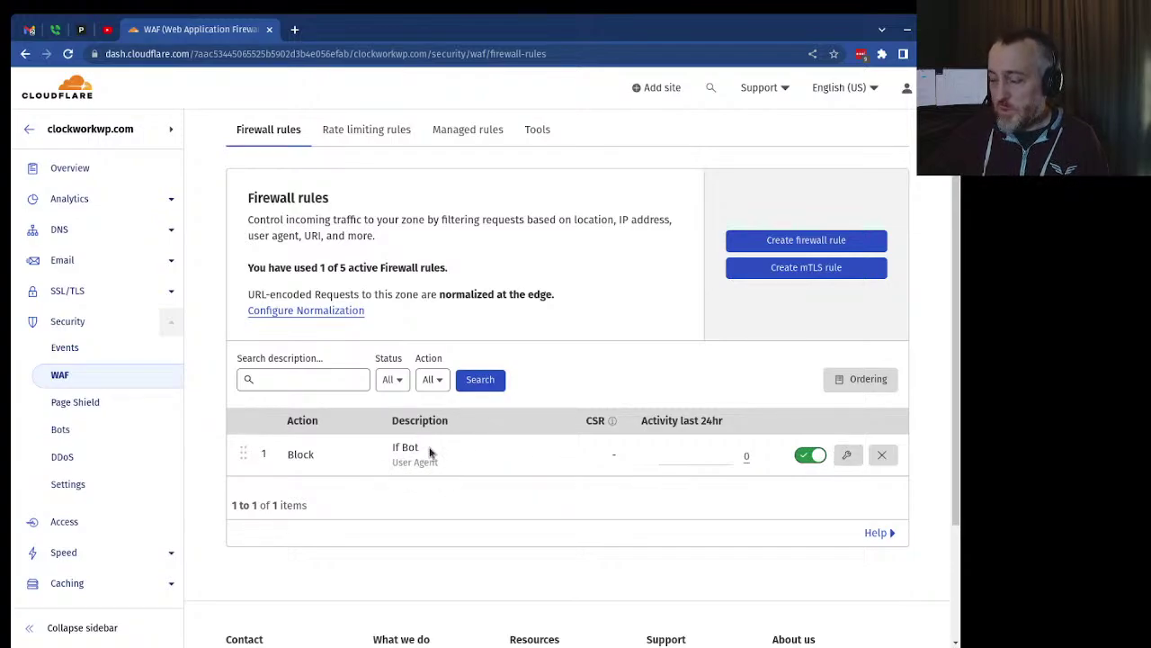
left_click(848, 455)
scroll(473, 480, "down", 3)
scroll(421, 424, "up", 1)
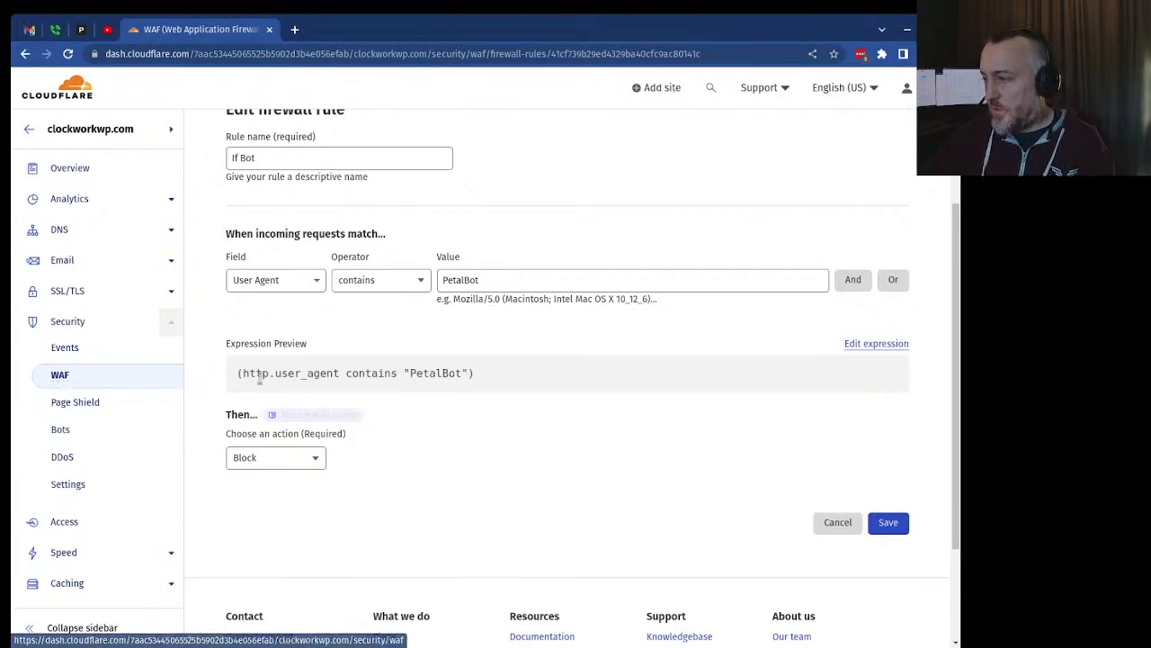
left_click(59, 376)
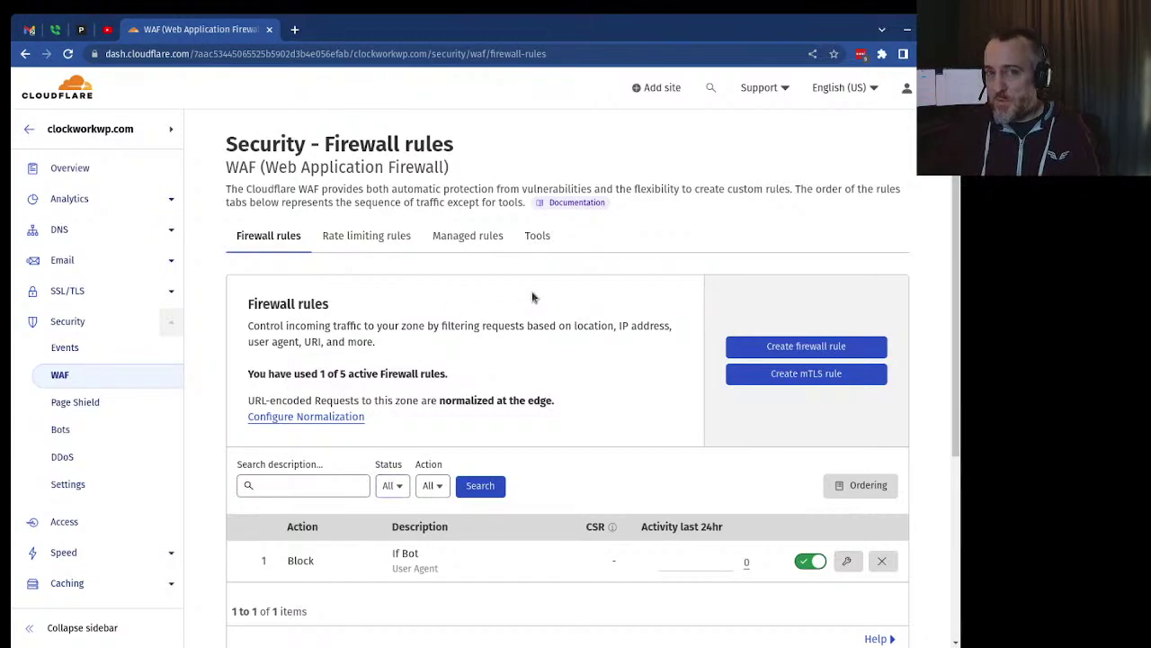
Start another firewall rule and name it "If County".
scroll(532, 297, "down", 1)
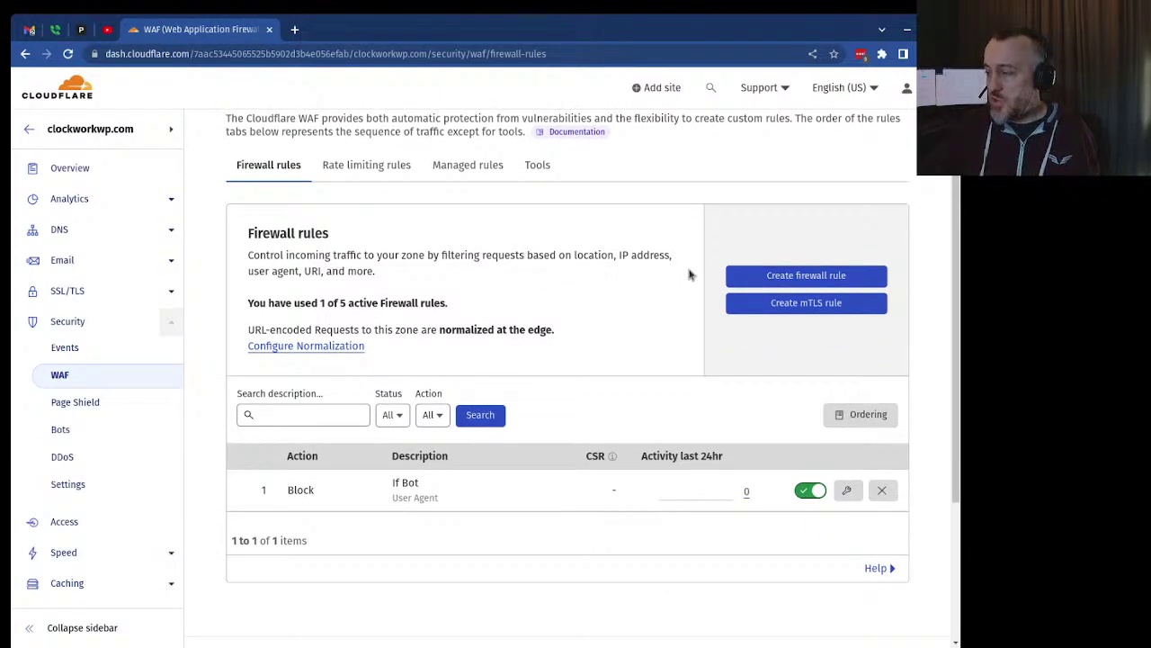
left_click(764, 274)
left_click(378, 365)
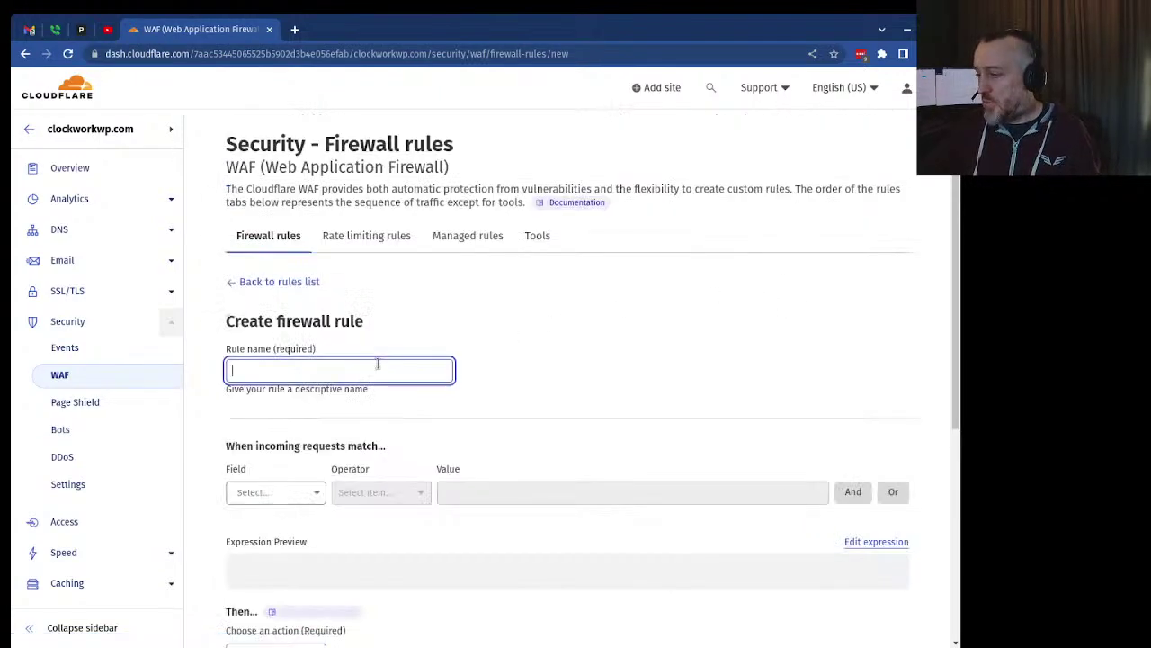
type("If County")
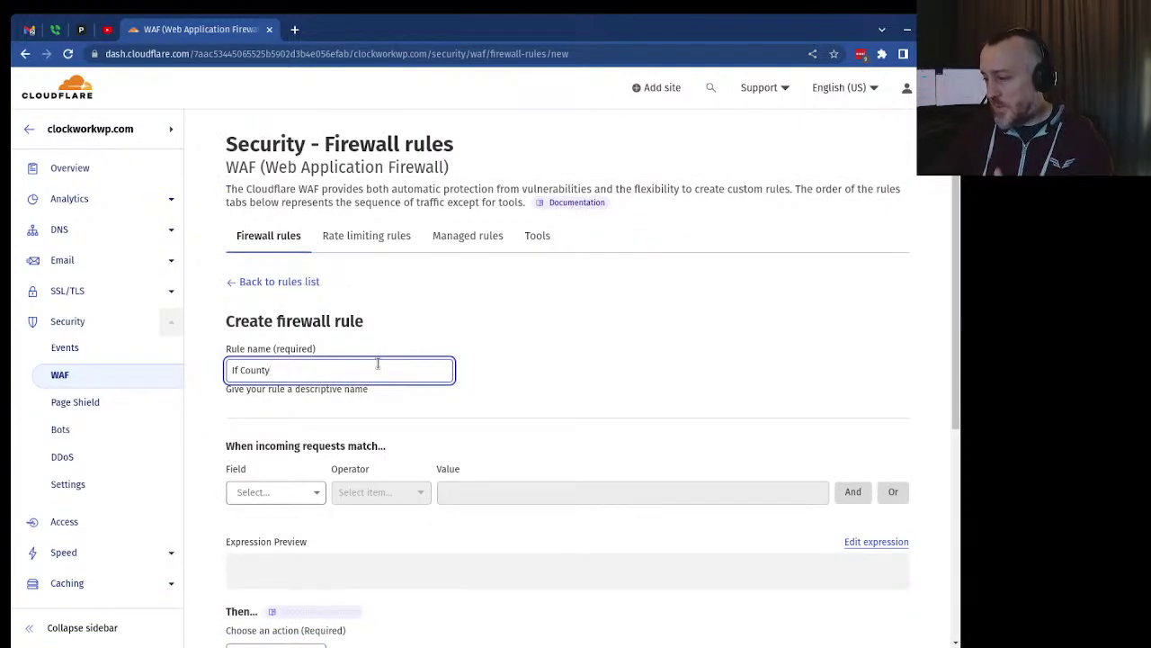
Set the "If County" rule to match requests whose Country equals Tor.
left_click(272, 493)
left_click(270, 502)
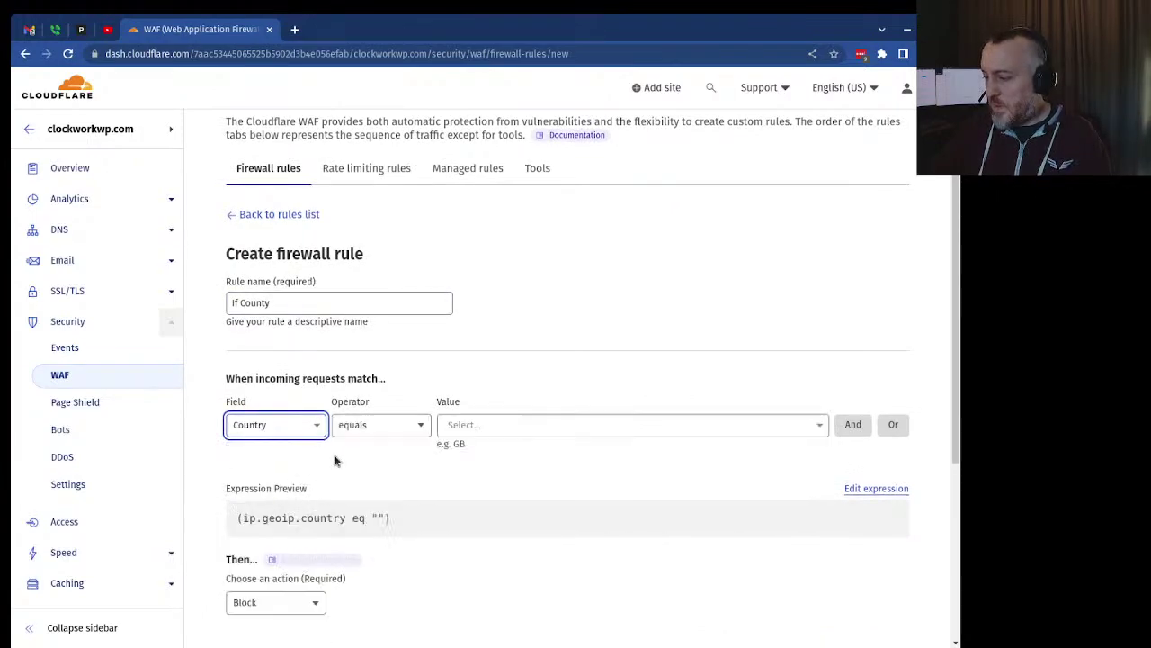
left_click(483, 426)
type("tor")
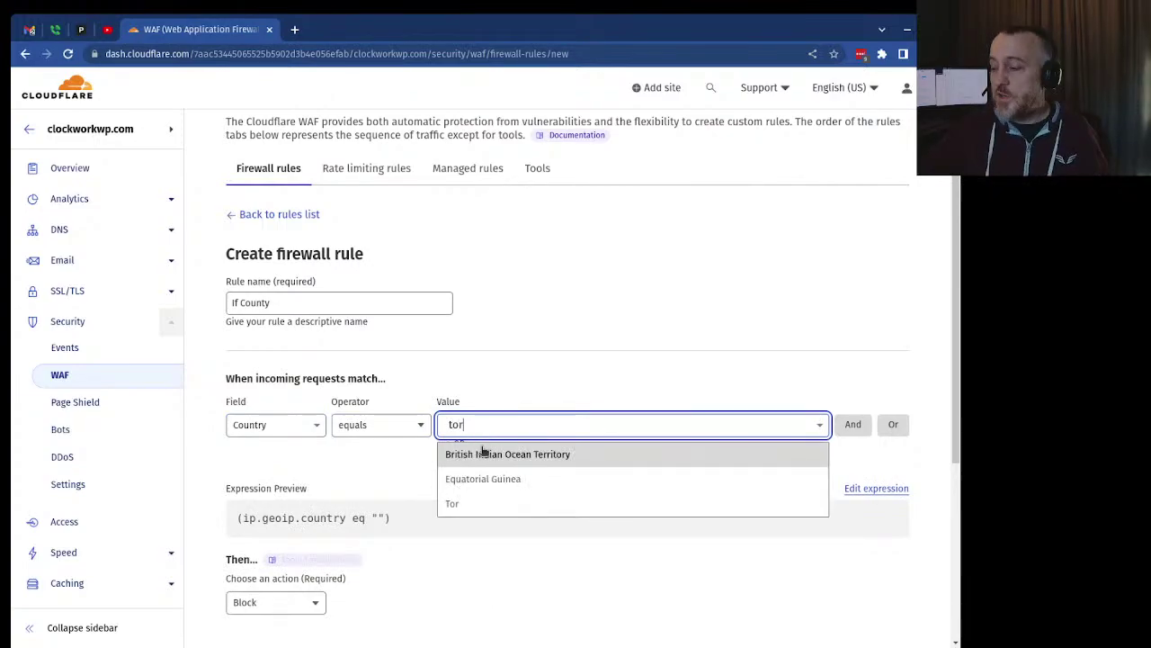
left_click(465, 507)
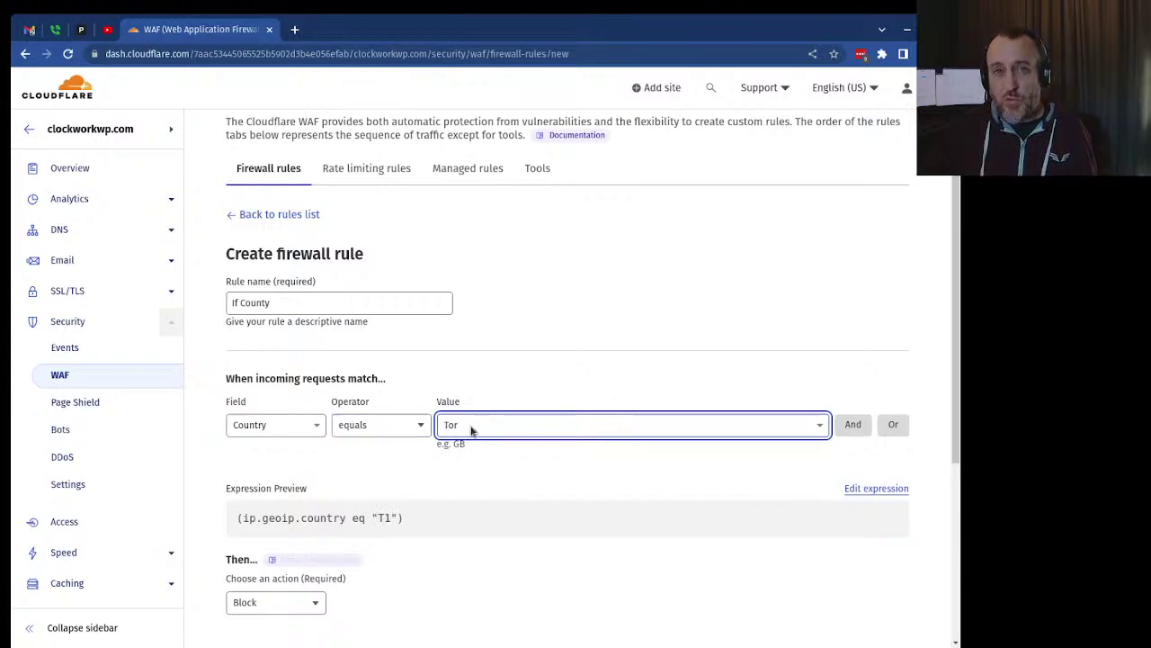
Deploy the "If County" rule with the Block action and check the firewall rules list.
scroll(288, 476, "down", 1)
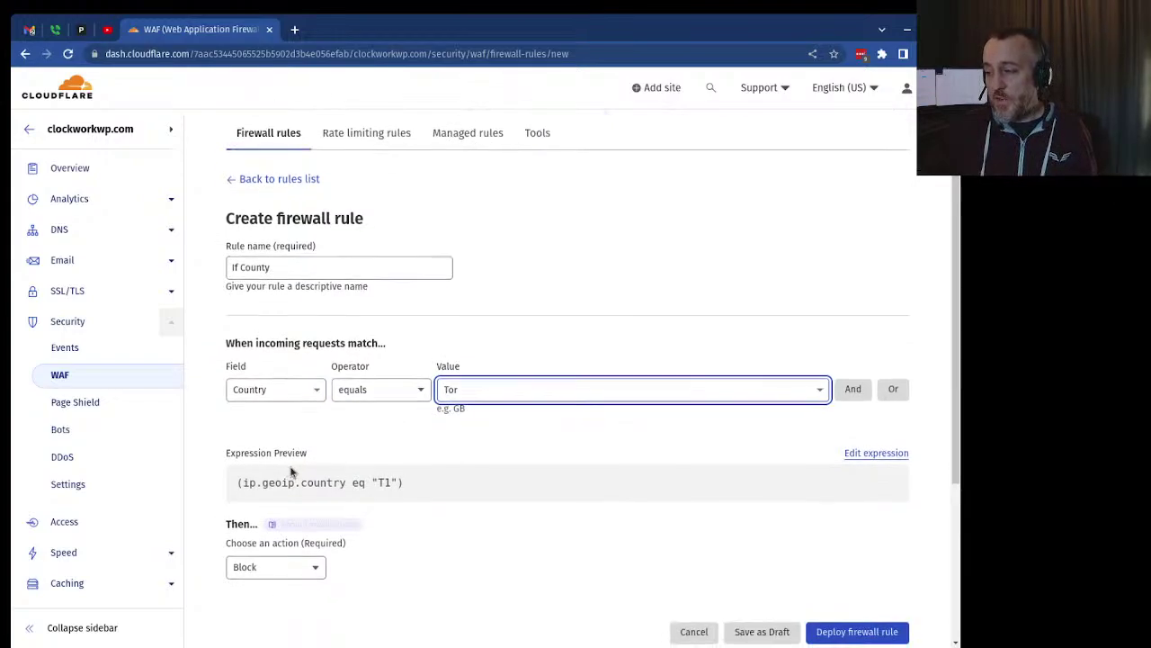
scroll(599, 506, "down", 1)
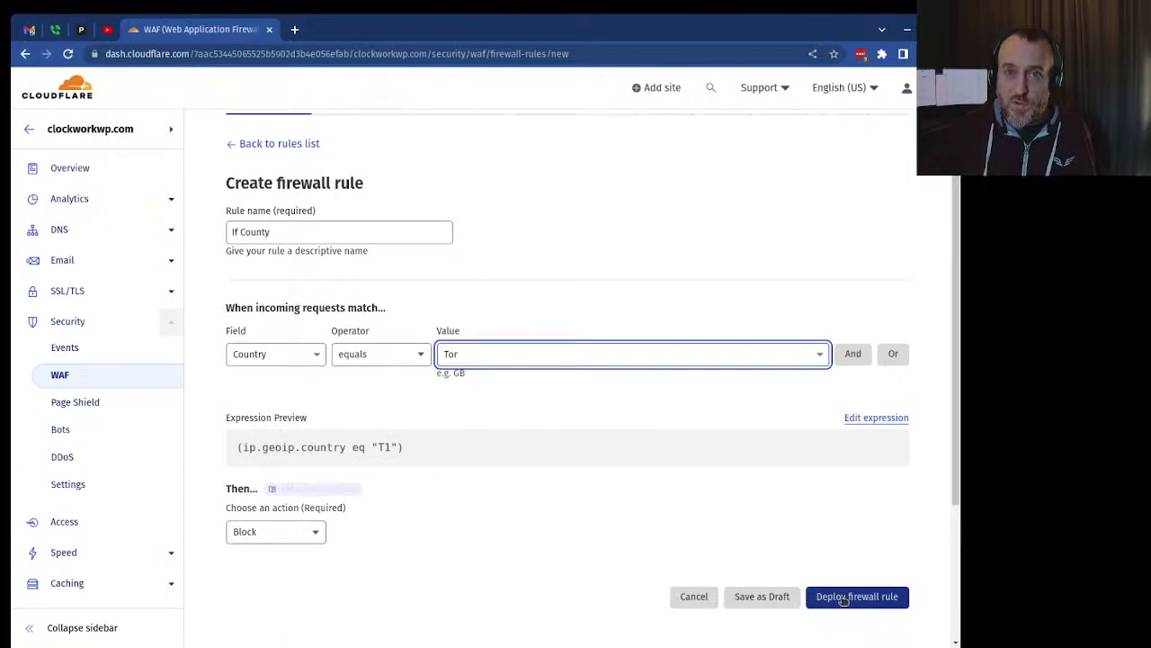
left_click(842, 599)
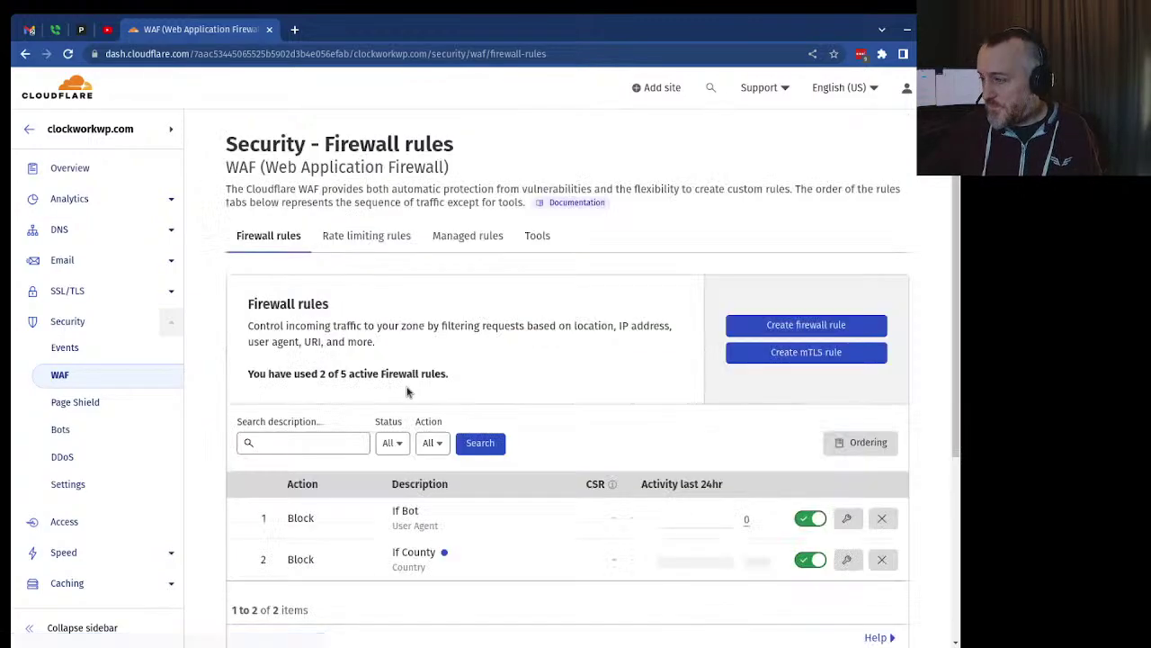
scroll(418, 376, "down", 3)
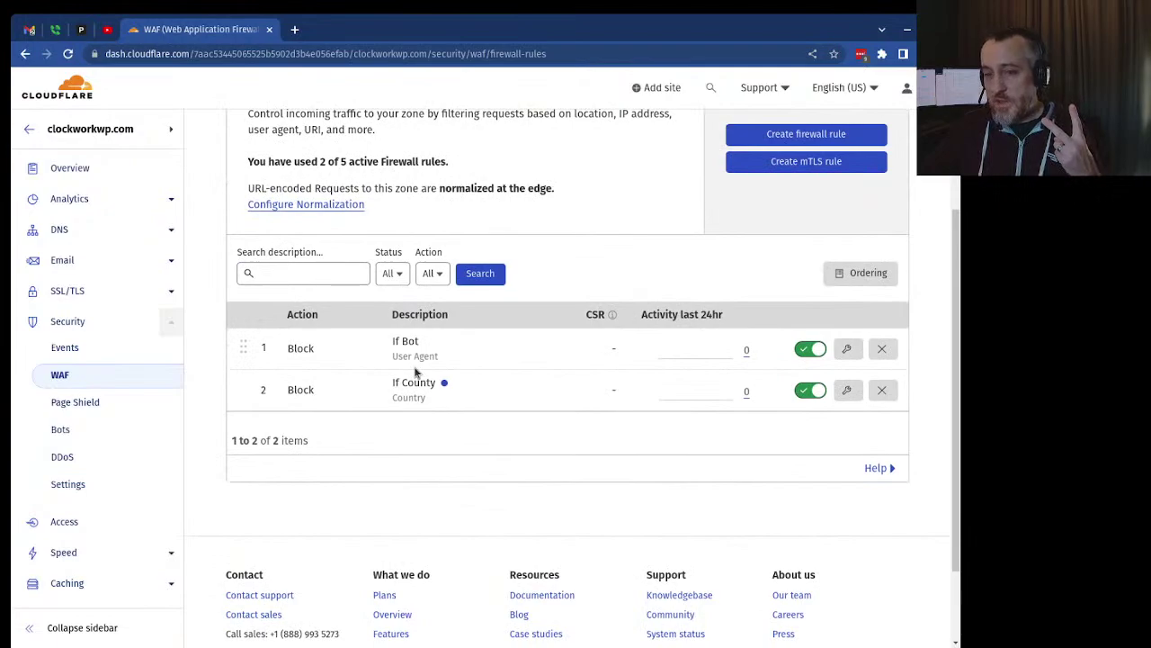
scroll(349, 355, "up", 2)
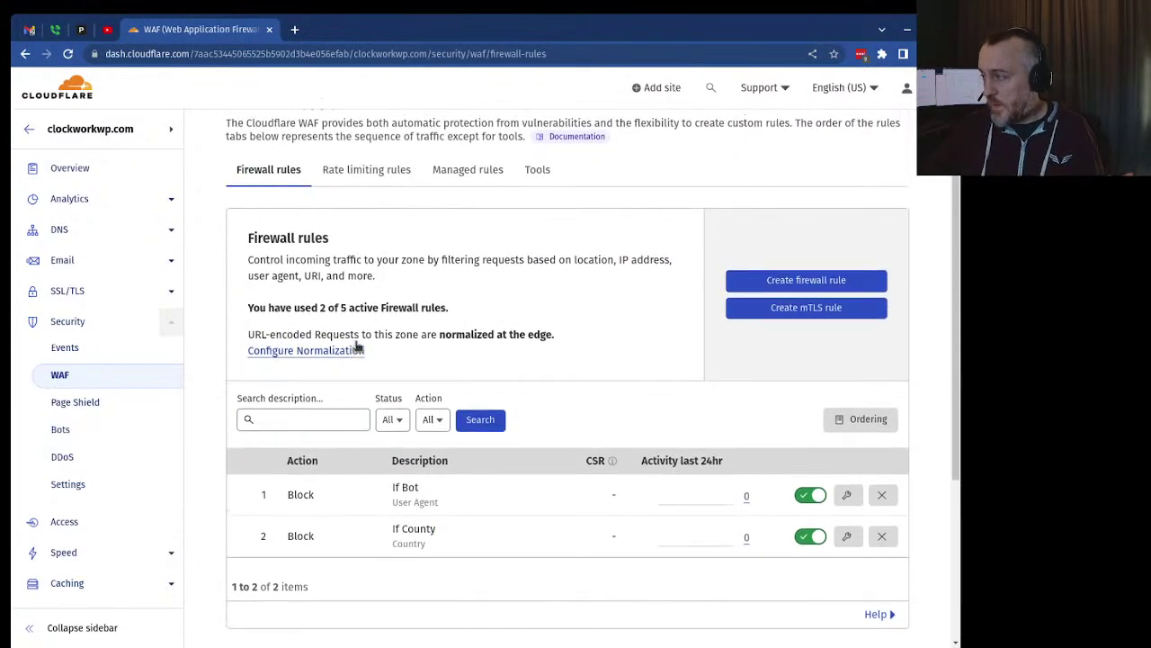
scroll(358, 346, "up", 1)
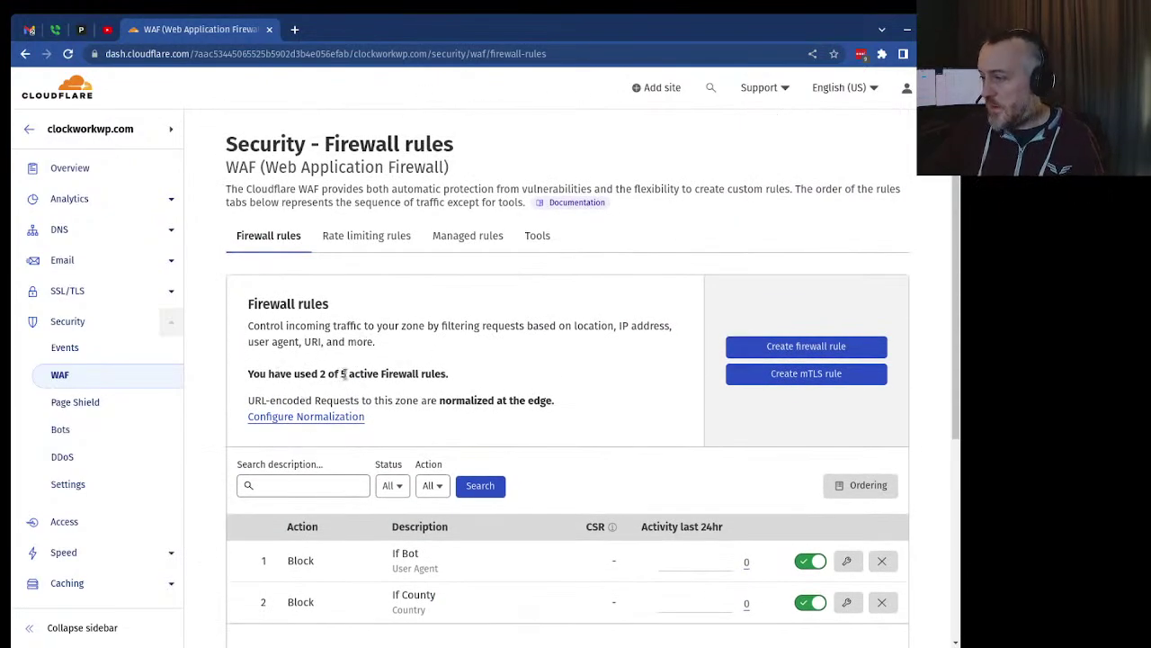
Start a third firewall rule and name it "If wp-login.php".
scroll(343, 374, "down", 3)
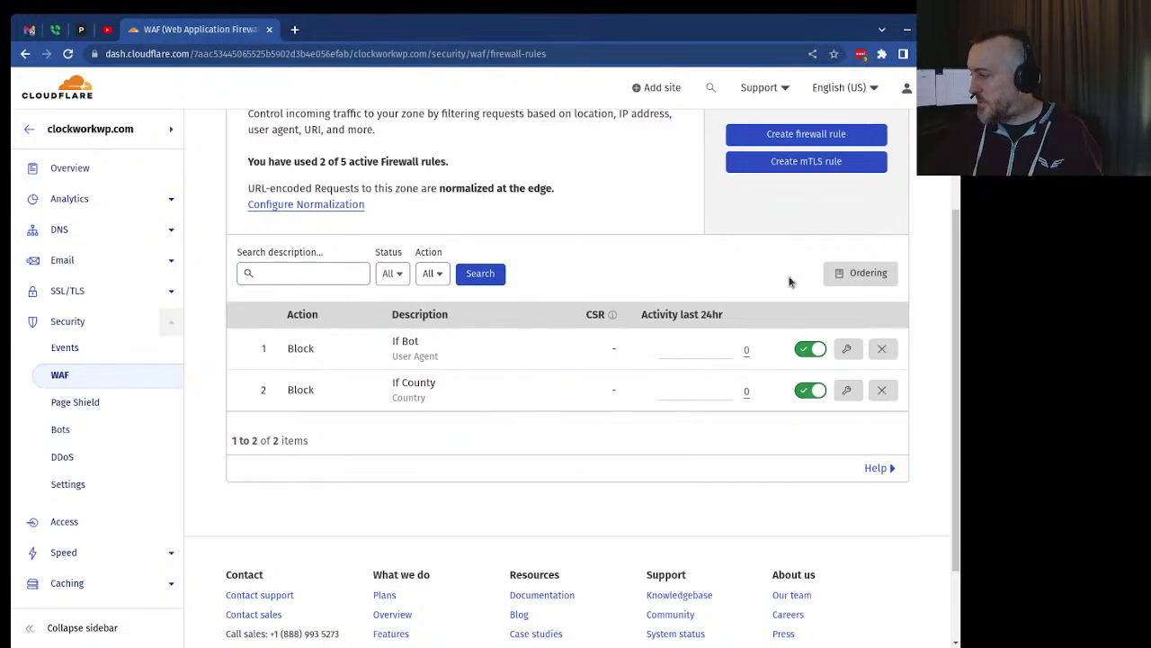
scroll(778, 269, "up", 2)
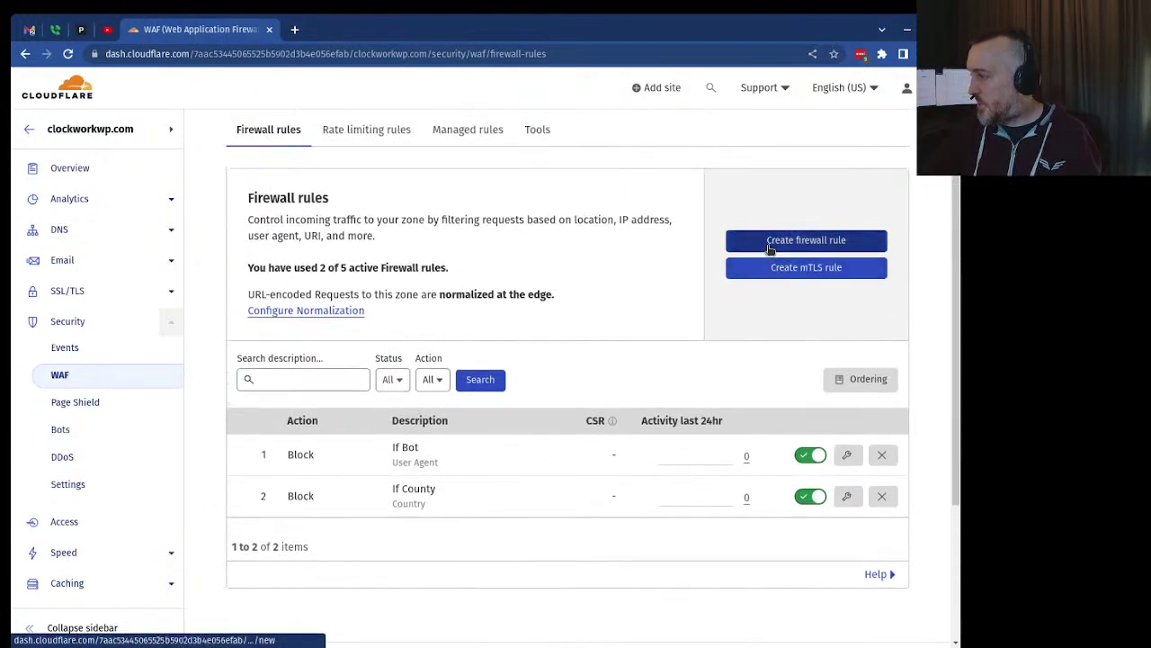
left_click(770, 249)
left_click(332, 364)
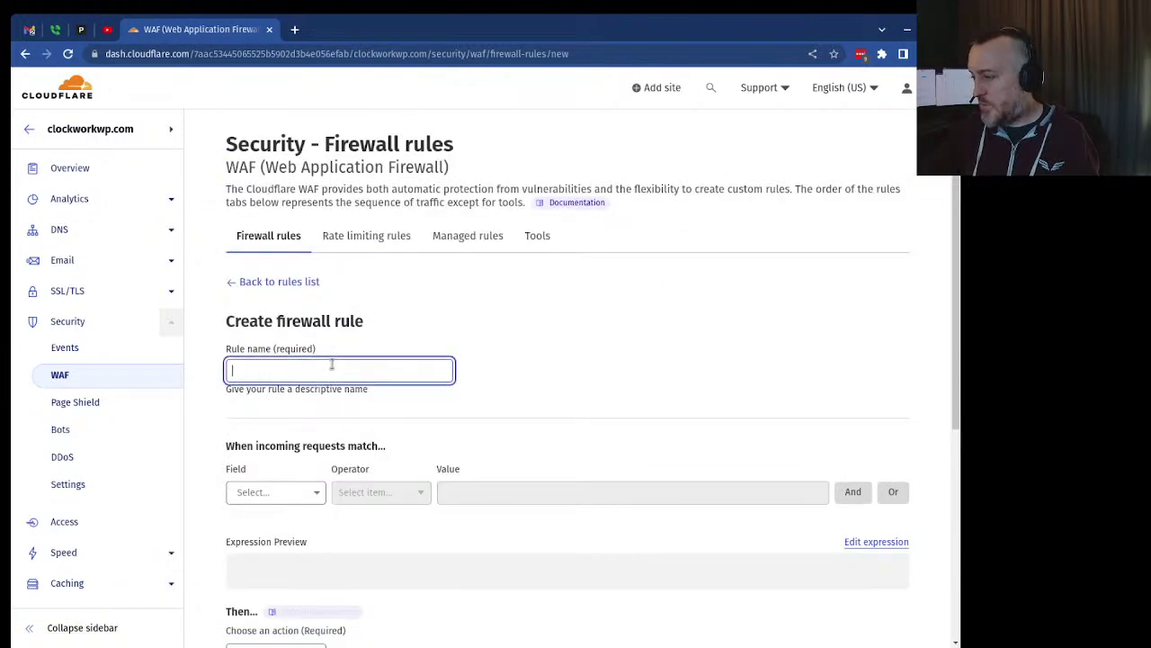
type("If wp")
key("BackSpace")
key("BackSpace")
key("BackSpace")
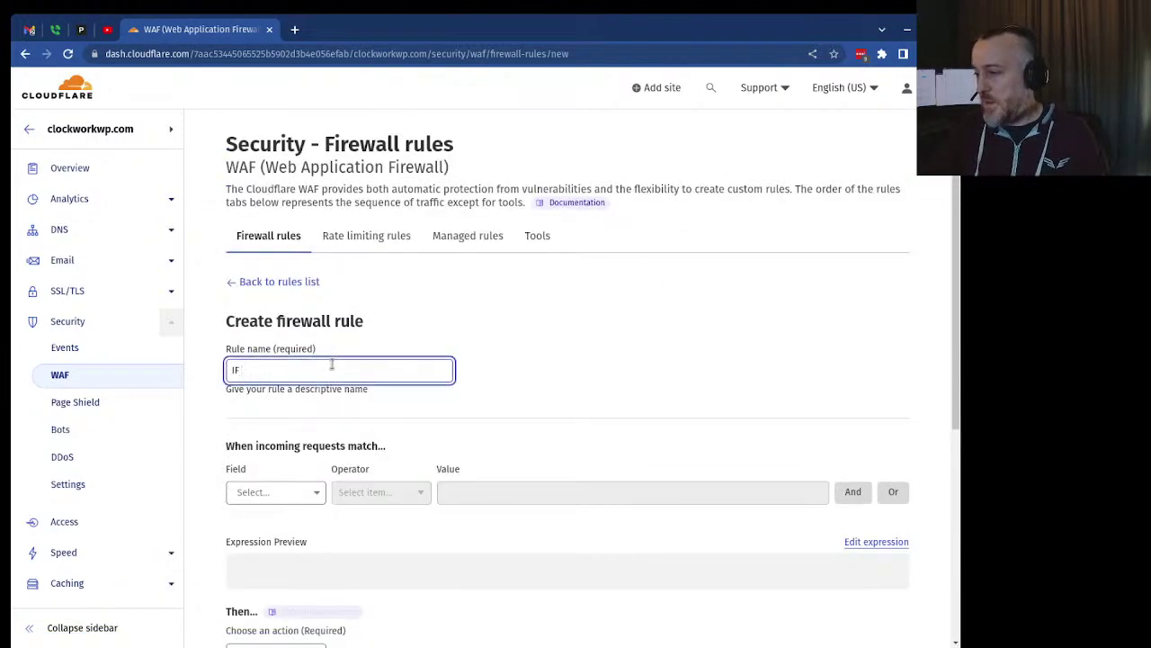
type("wp-login")
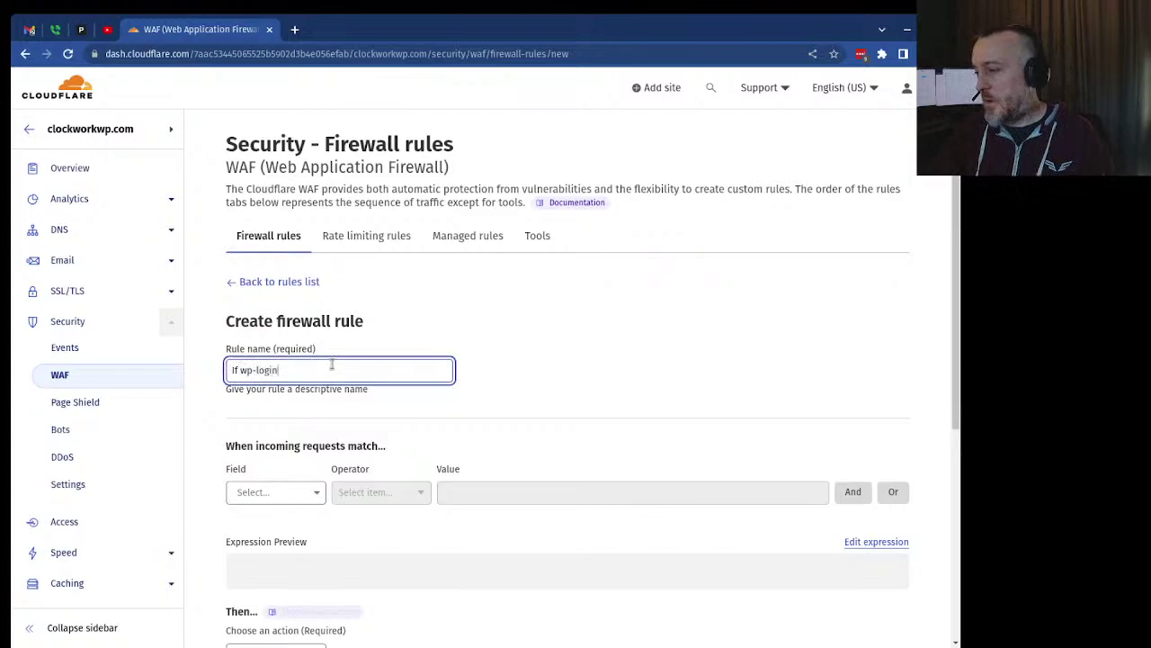
type(".php")
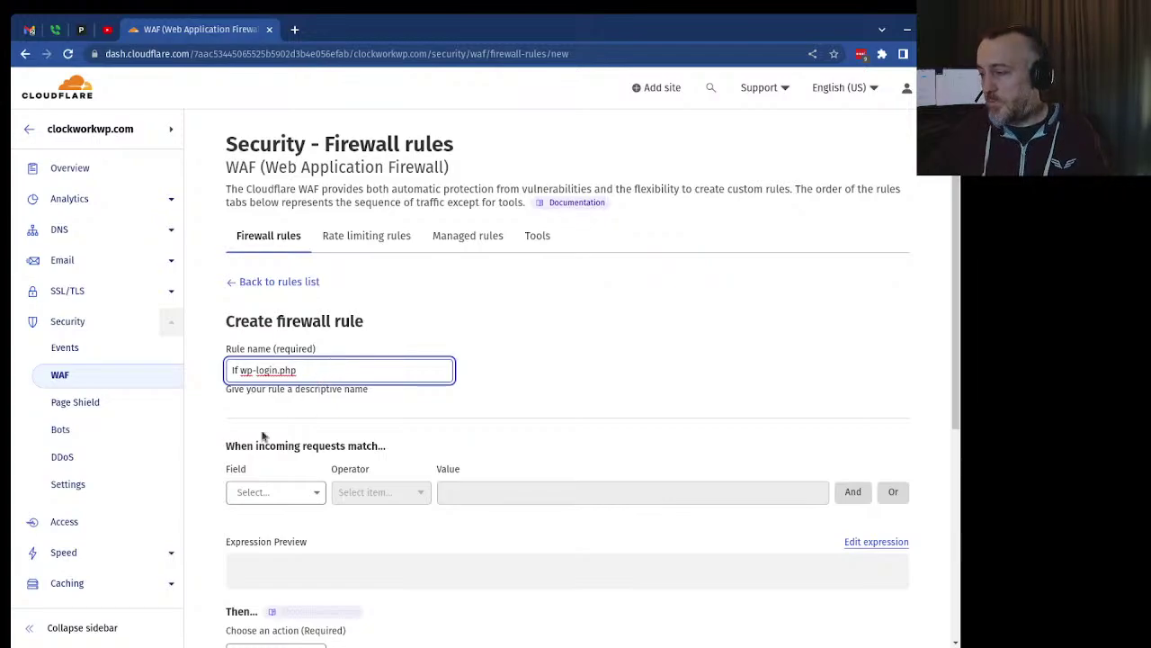
Set the rule's first condition to match requests whose URI Path contains wp-login.php.
left_click(246, 495)
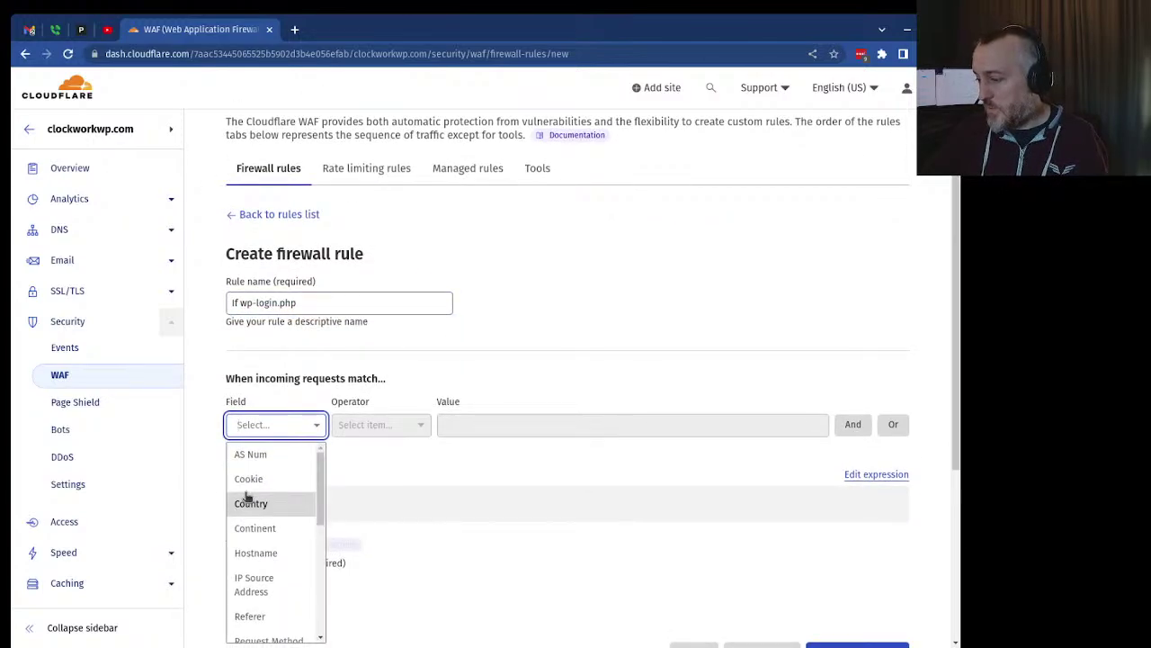
type("uri")
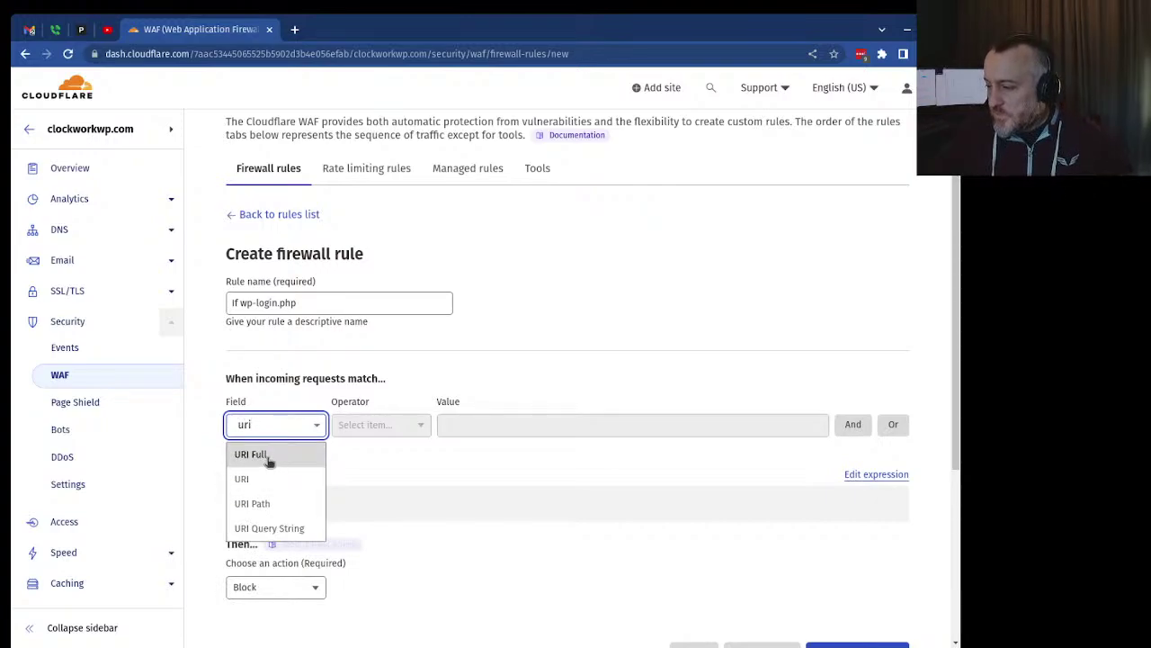
left_click(241, 510)
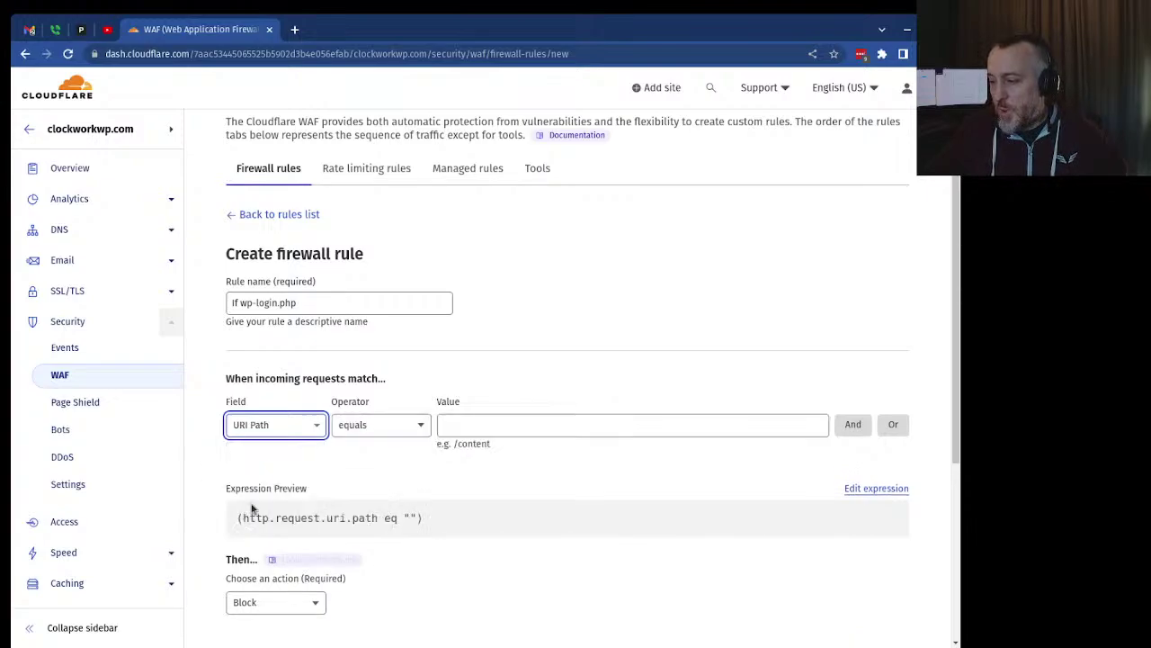
left_click(359, 424)
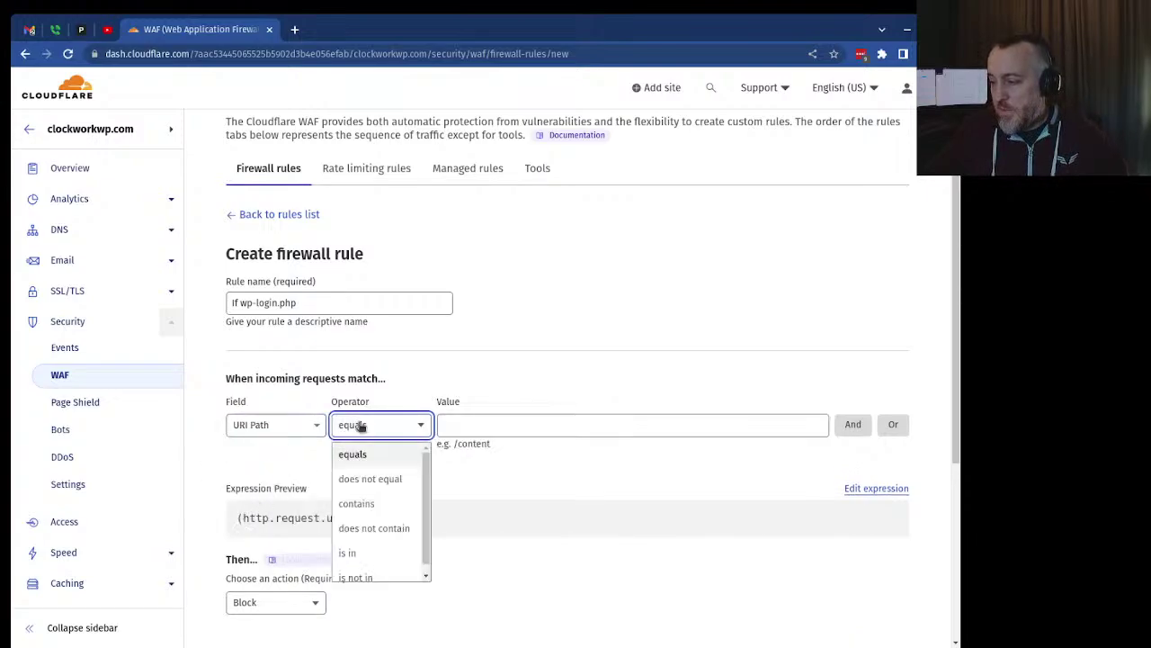
left_click(346, 506)
left_click(477, 425)
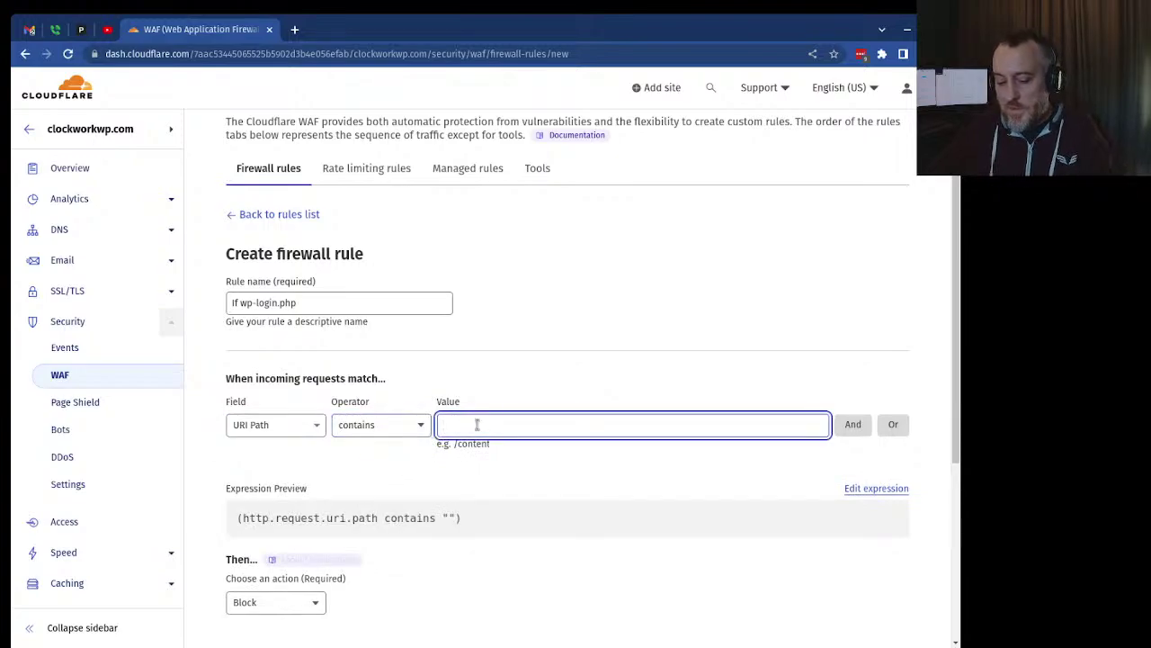
type("wp-login.php")
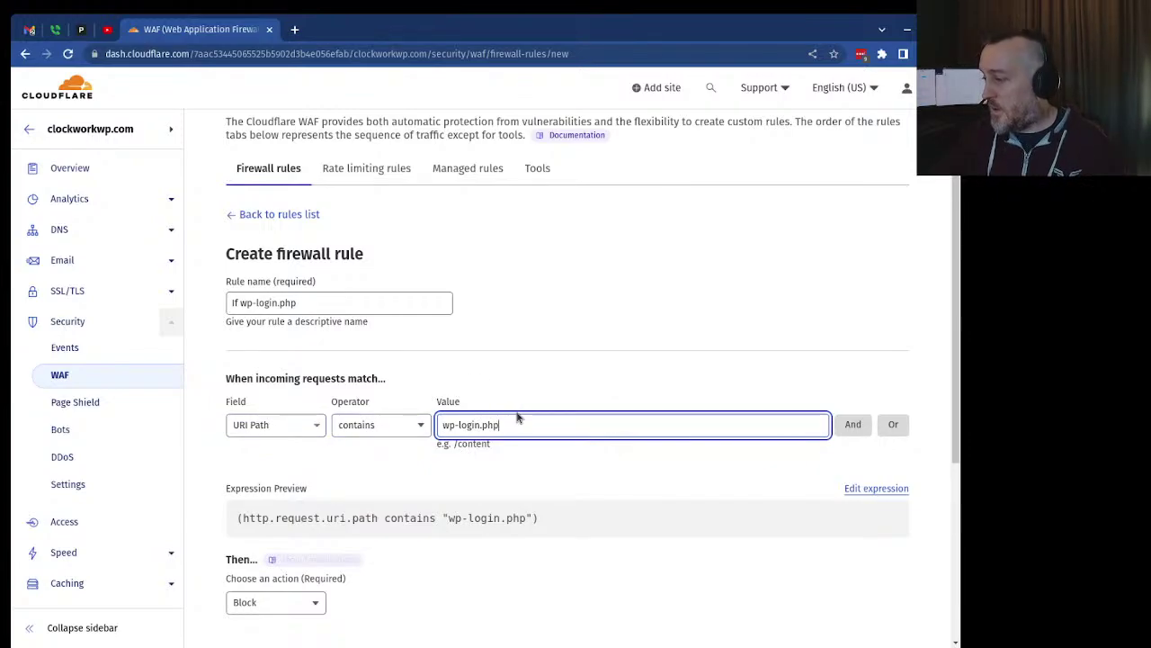
Add an And condition requiring that the Country does not equal United States.
left_click(853, 424)
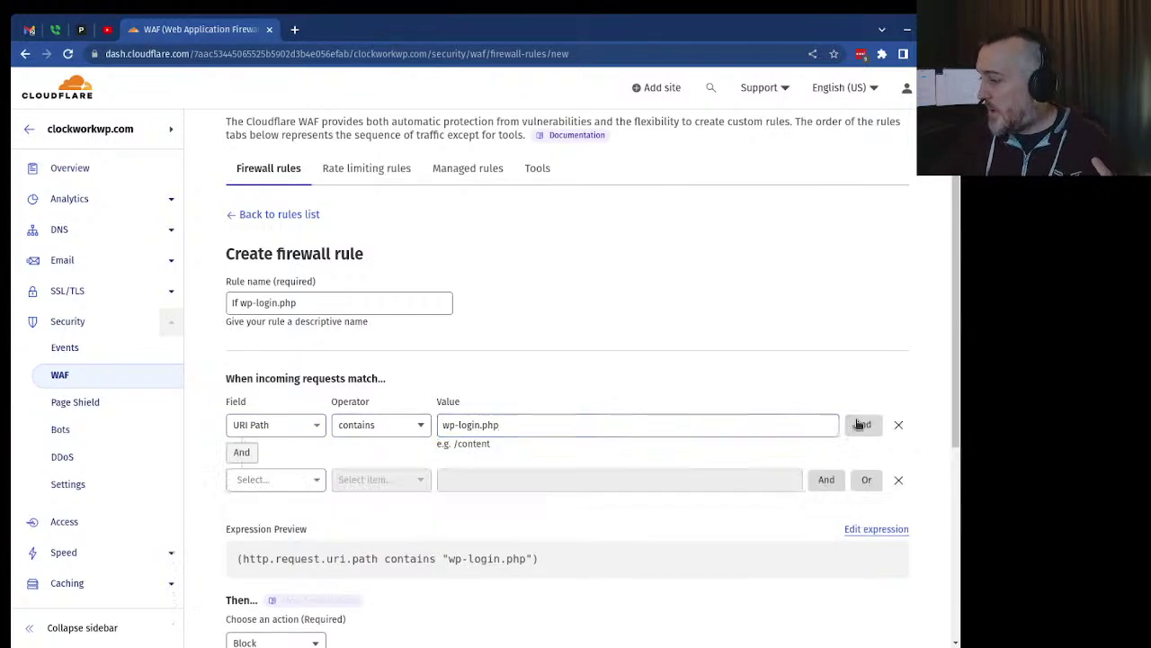
left_click(291, 477)
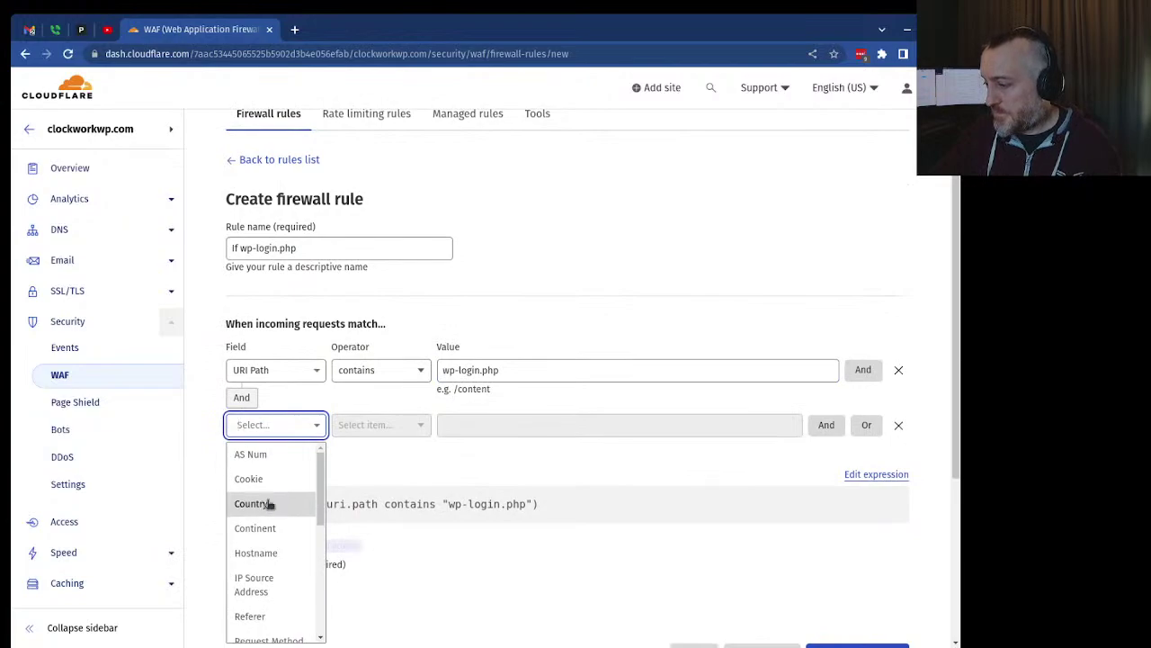
left_click(267, 503)
left_click(362, 425)
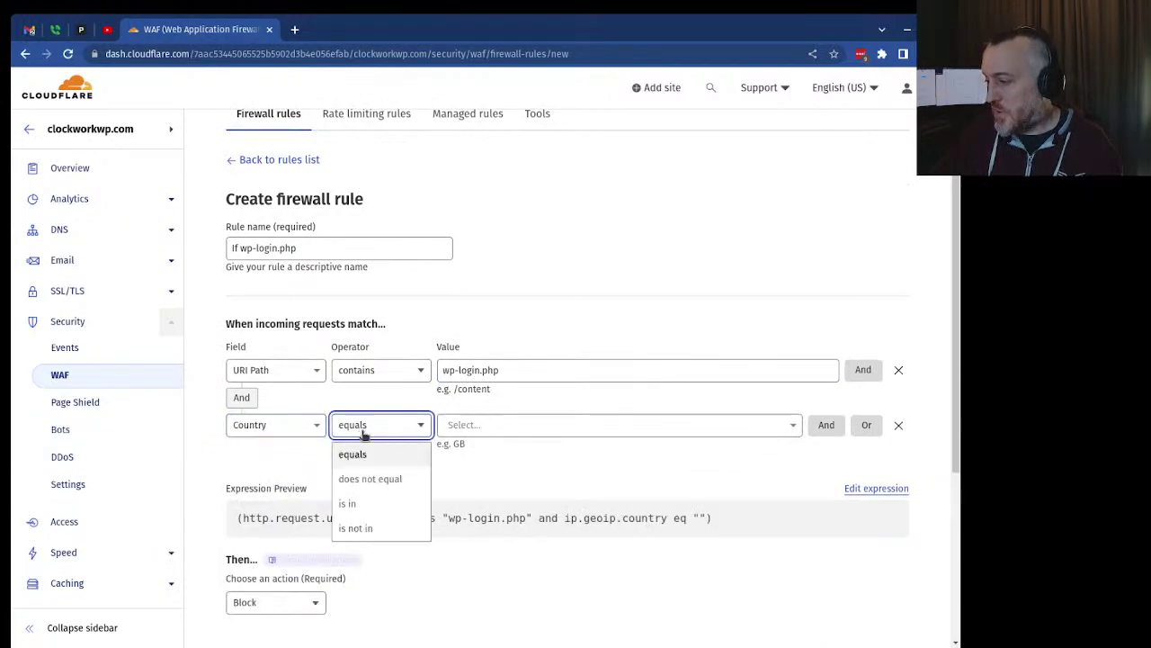
left_click(371, 481)
left_click(476, 429)
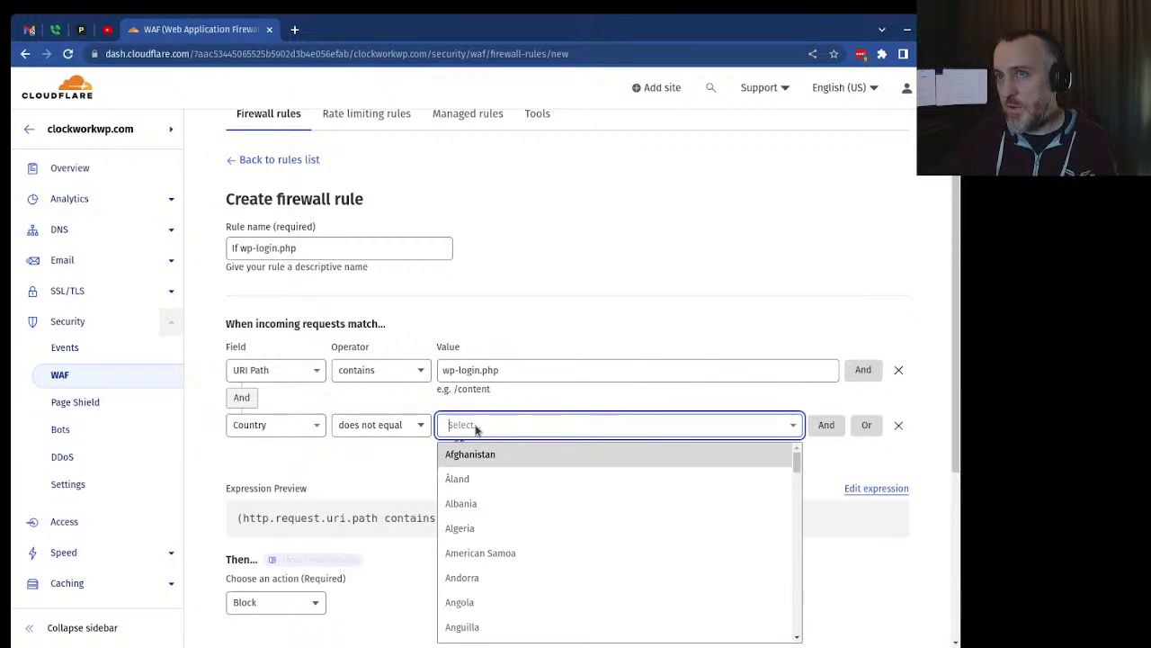
type("uni")
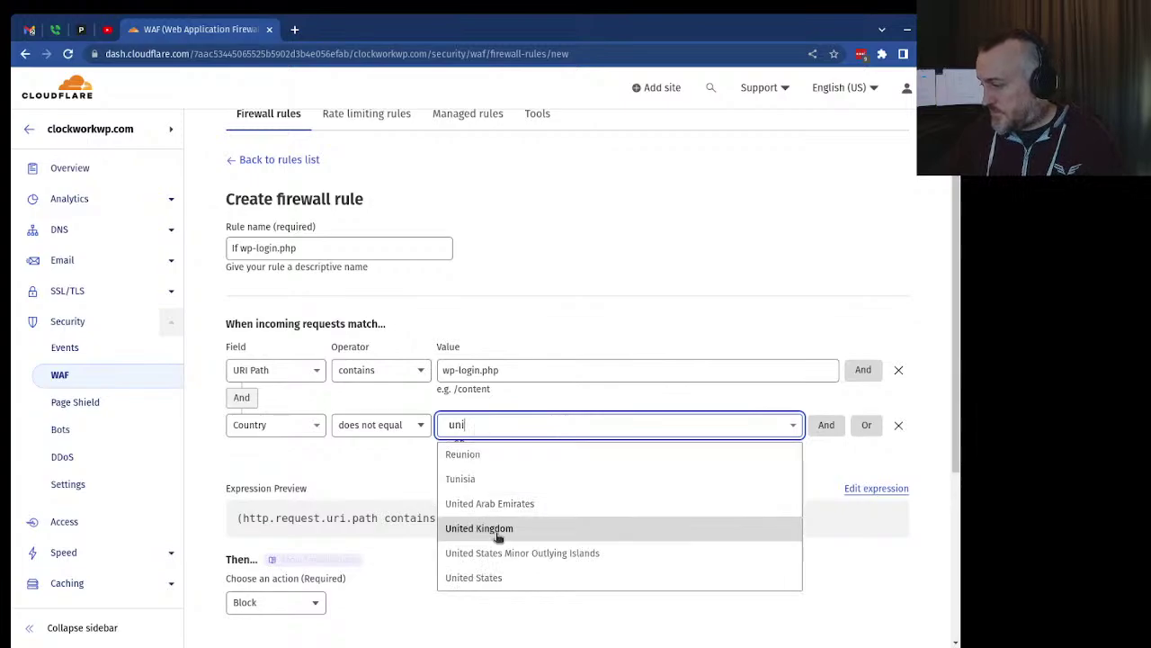
left_click(485, 576)
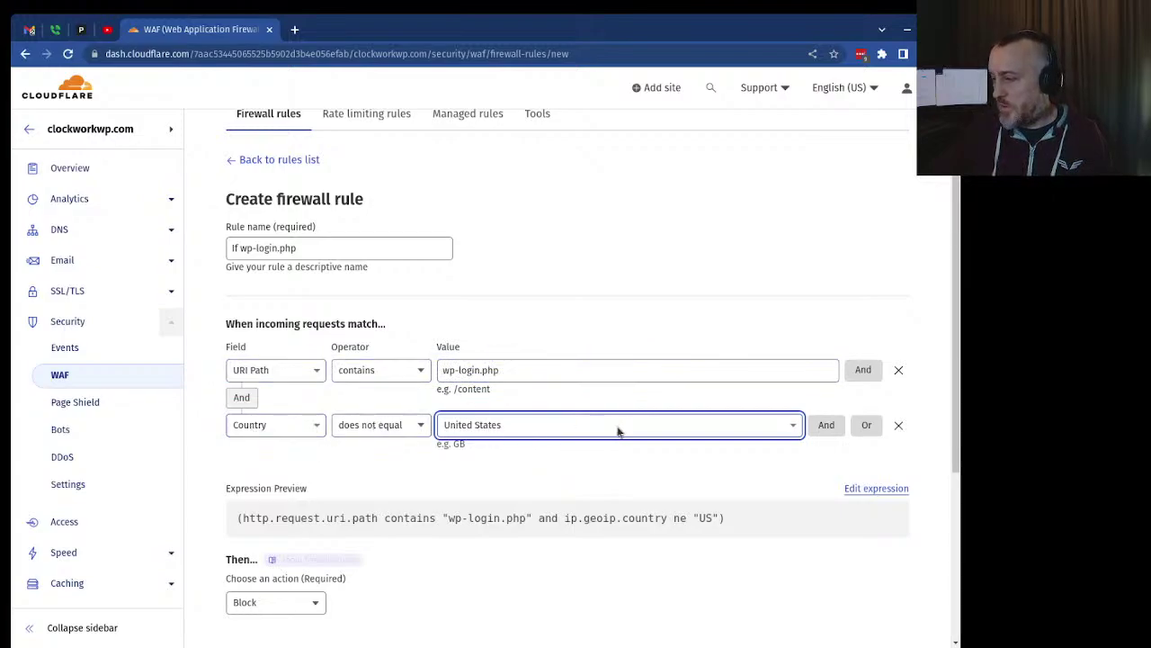
Deploy the "If wp-login.php" rule with the Block action and check its place in the firewall rules list.
scroll(389, 579, "down", 1)
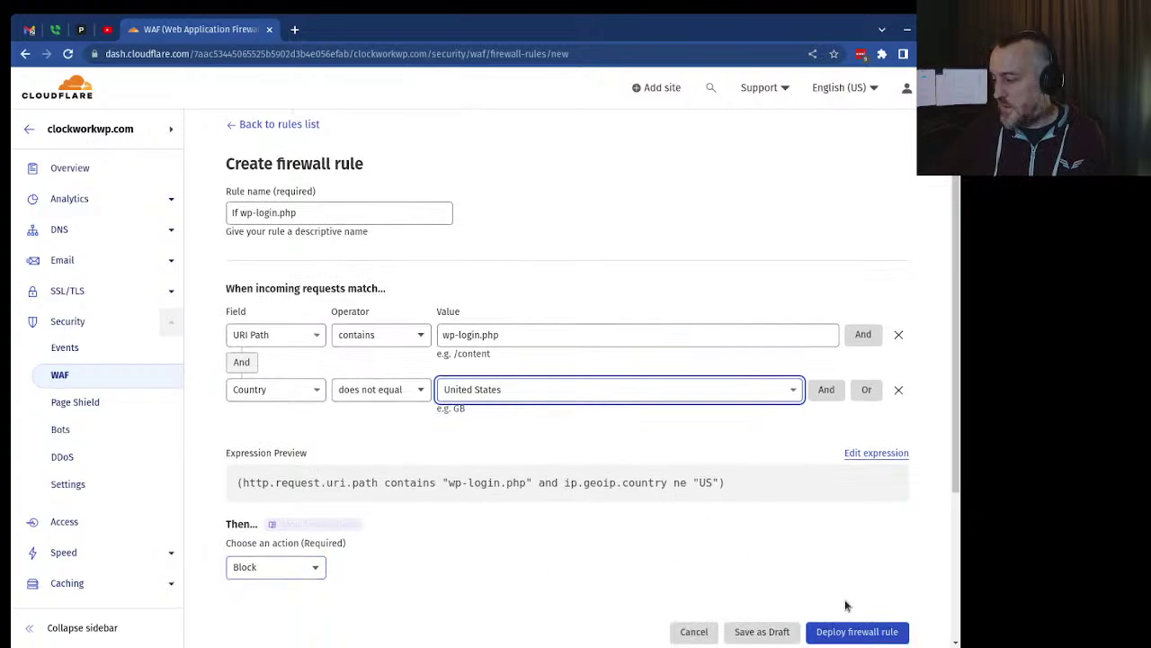
left_click(857, 630)
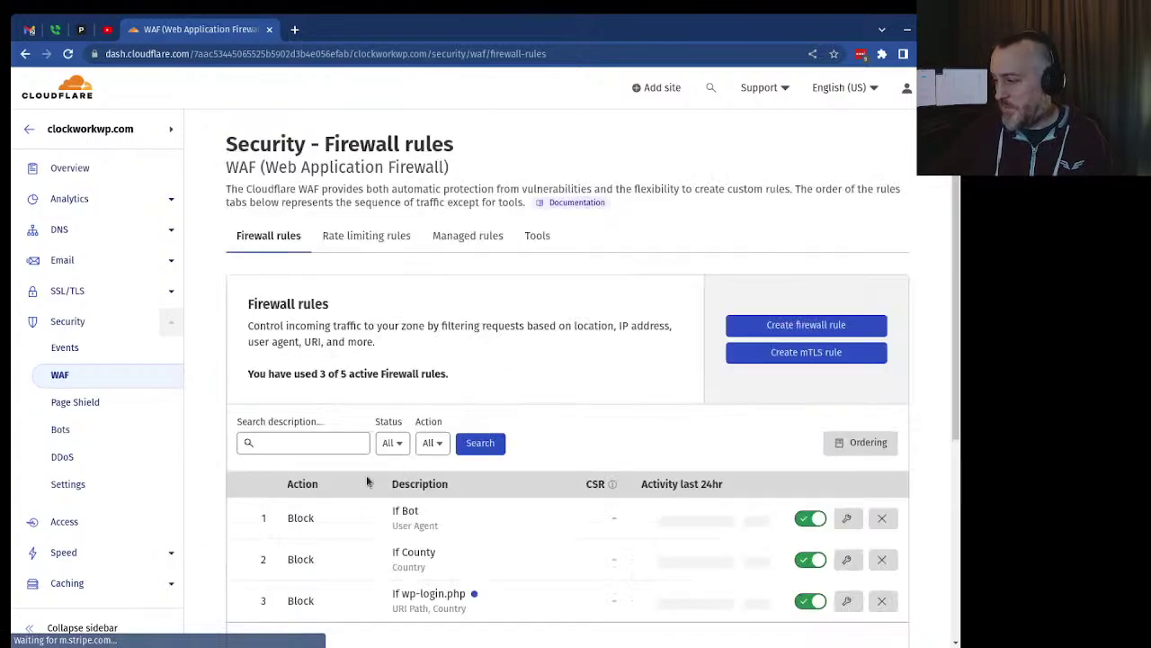
scroll(365, 472, "down", 3)
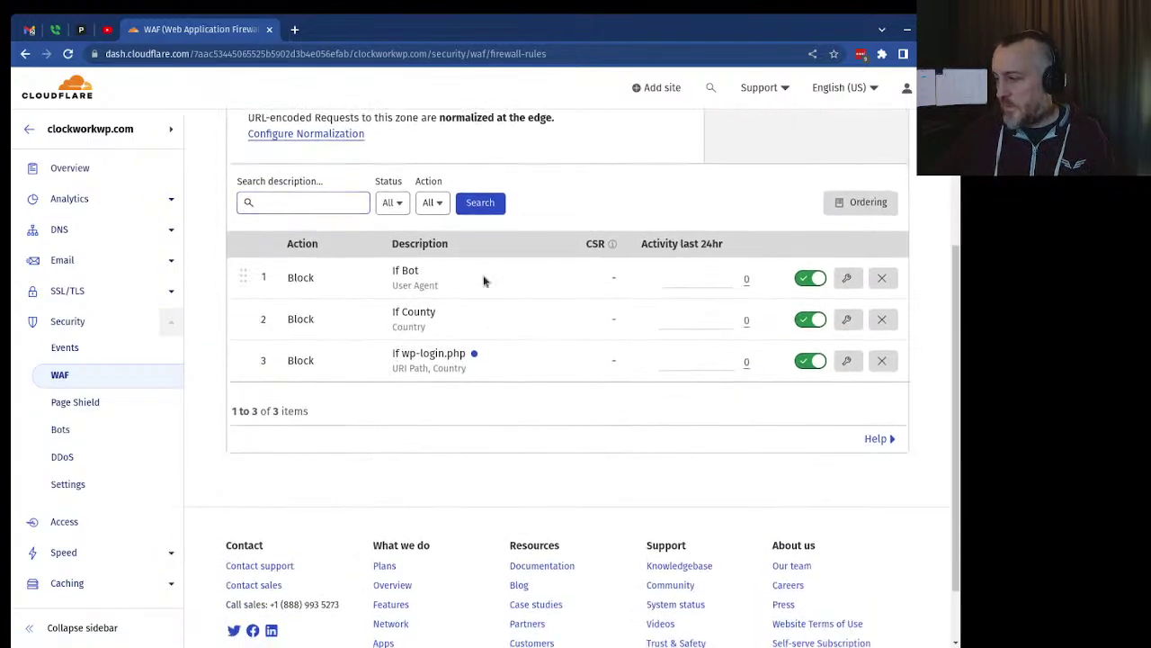
mouse_move(241, 359)
left_mouse_down()
mouse_move(246, 272)
mouse_move(248, 360)
left_mouse_up()
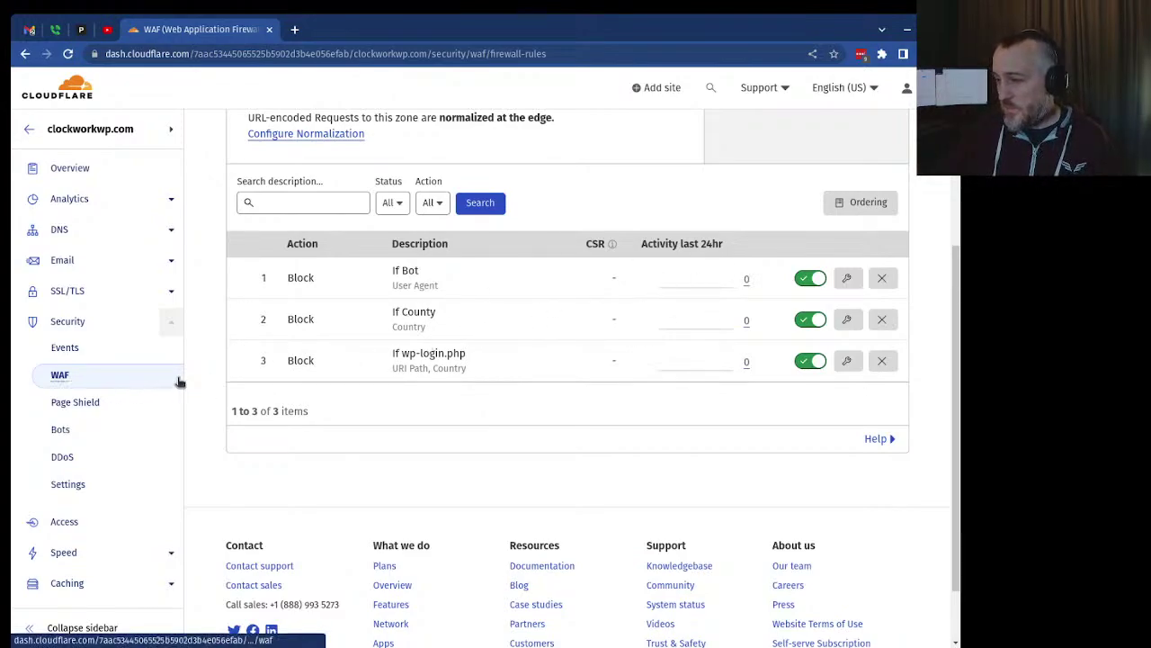
scroll(380, 367, "up", 3)
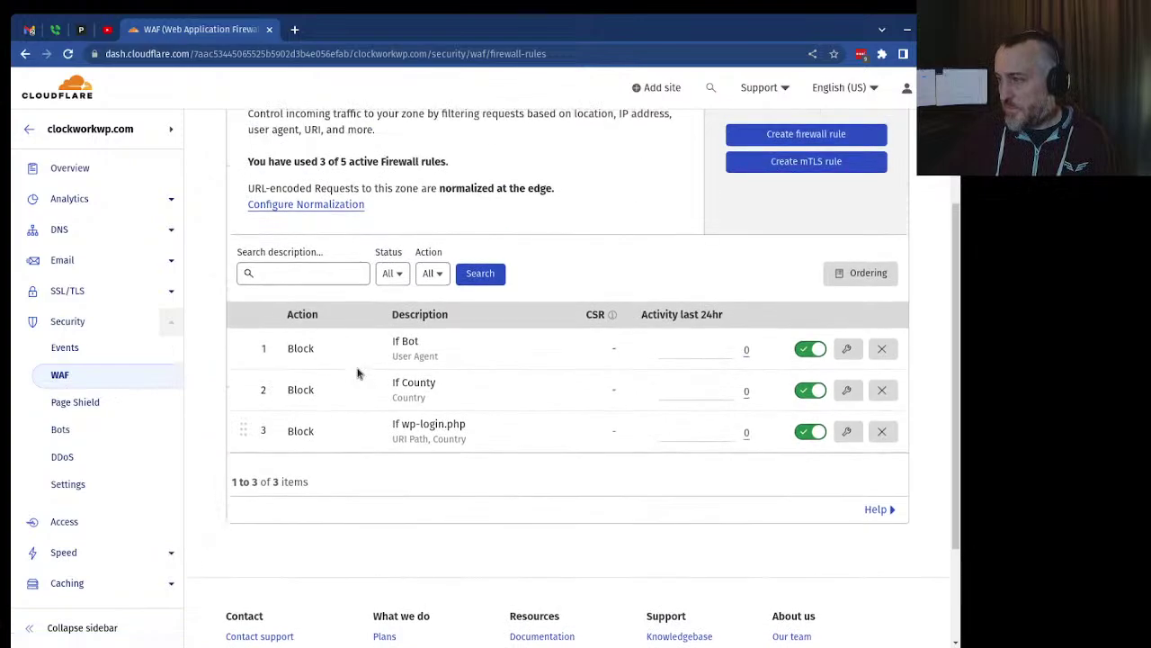